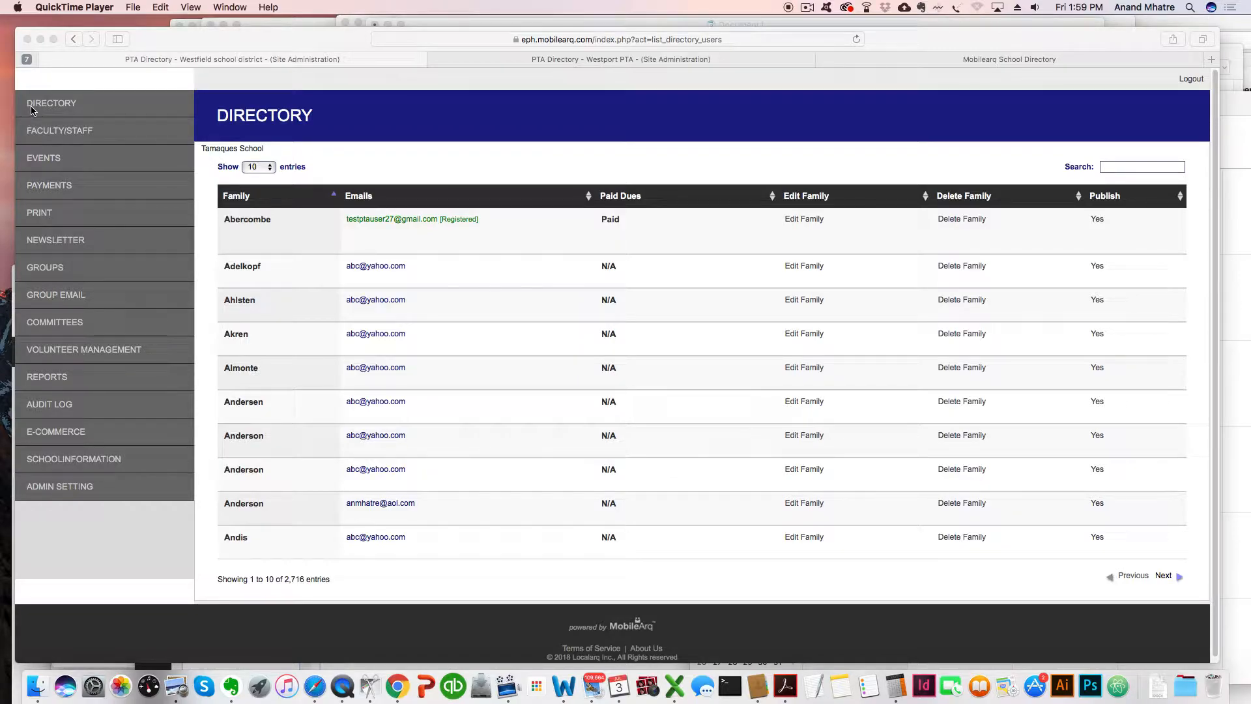
Bring Safari forward and expand the NEWSLETTER menu in the school directory sidebar.
click(57, 245)
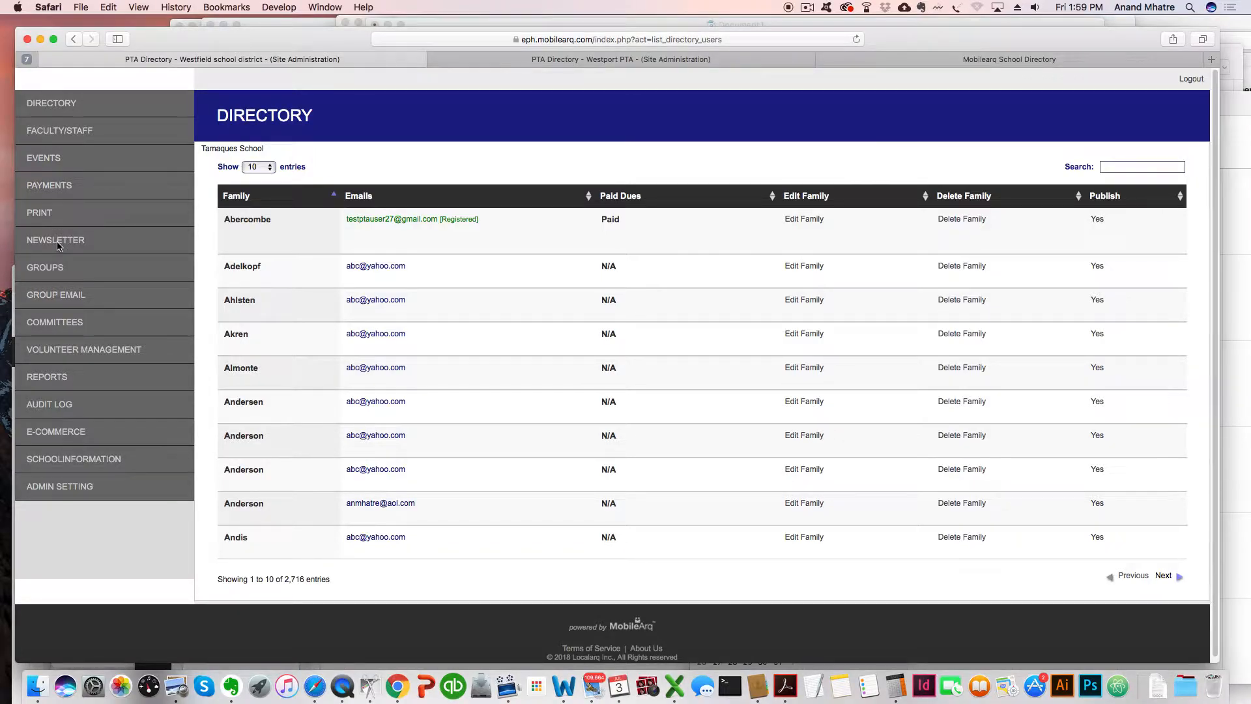
click(55, 246)
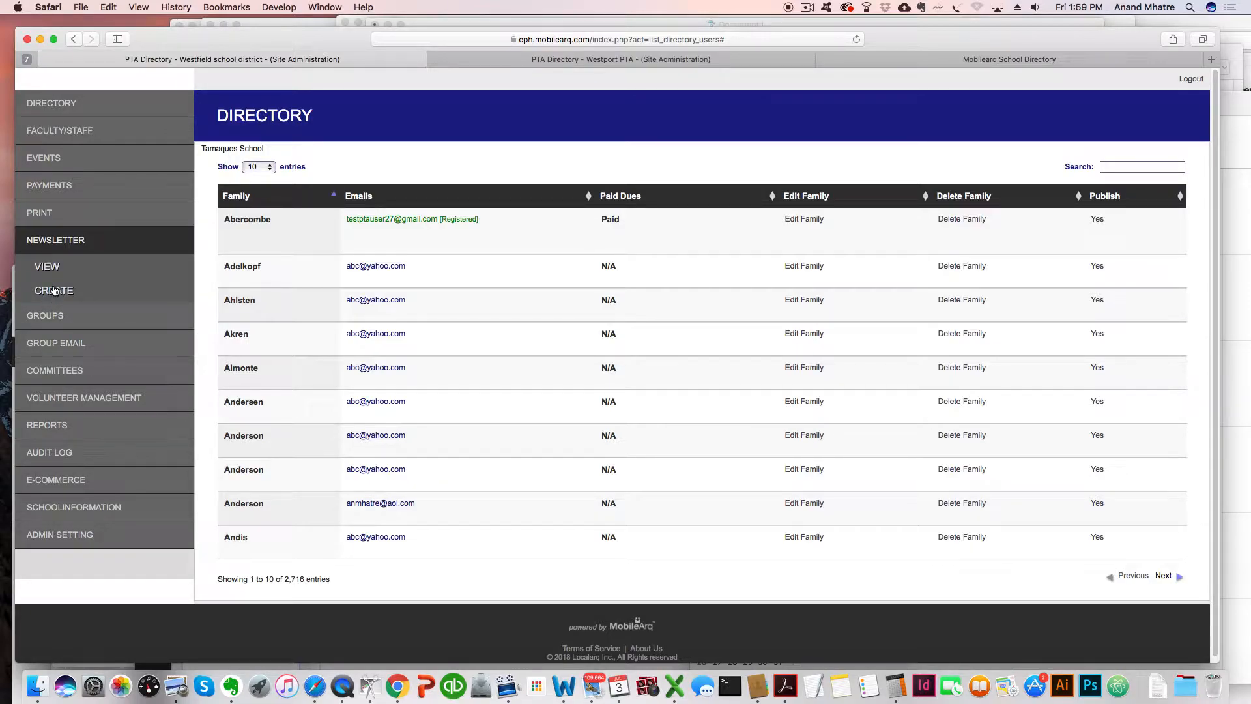
Create a newsletter titled 'PTA Newsletter July 2020' with category Newsletter and status UnPublished.
click(54, 291)
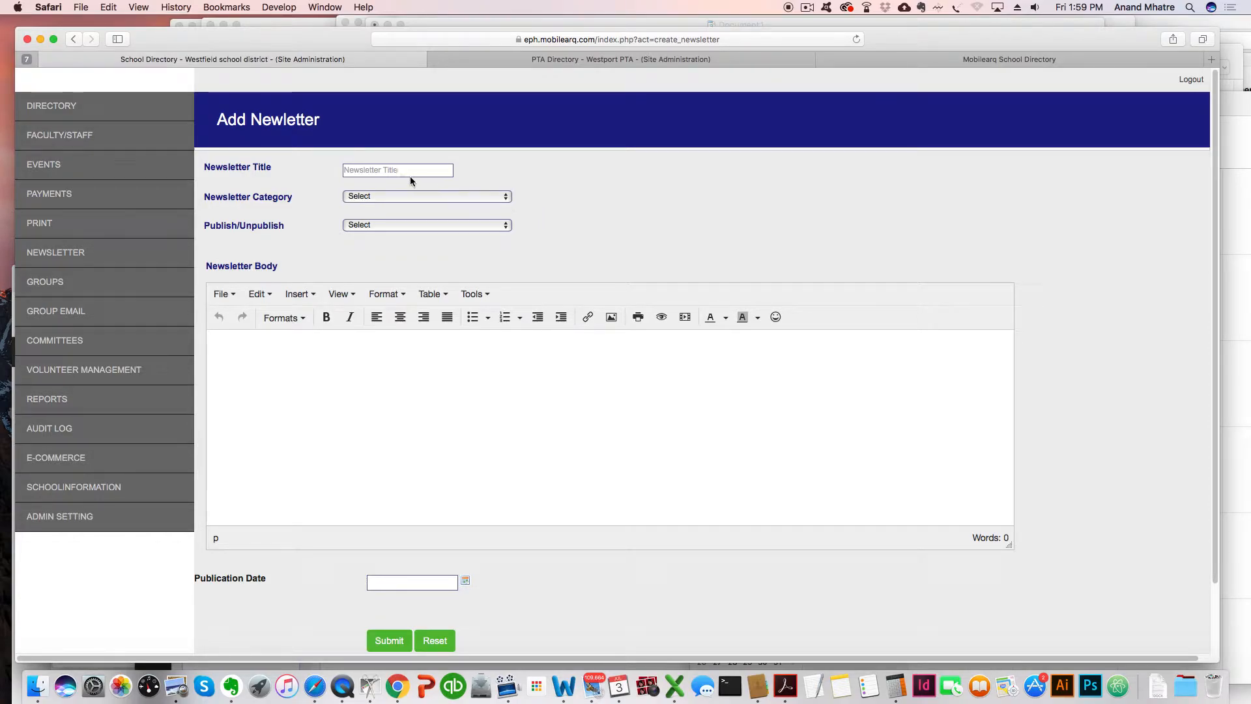
click(395, 168)
text(PA)
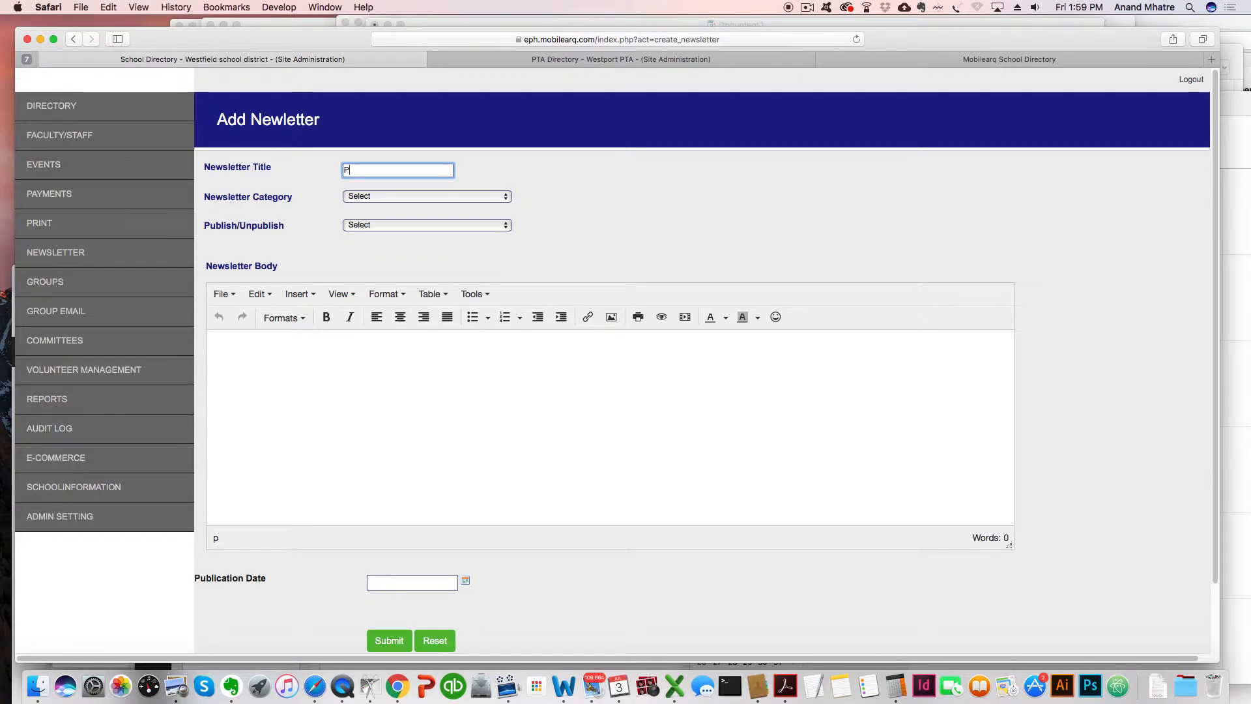
text(TA New)
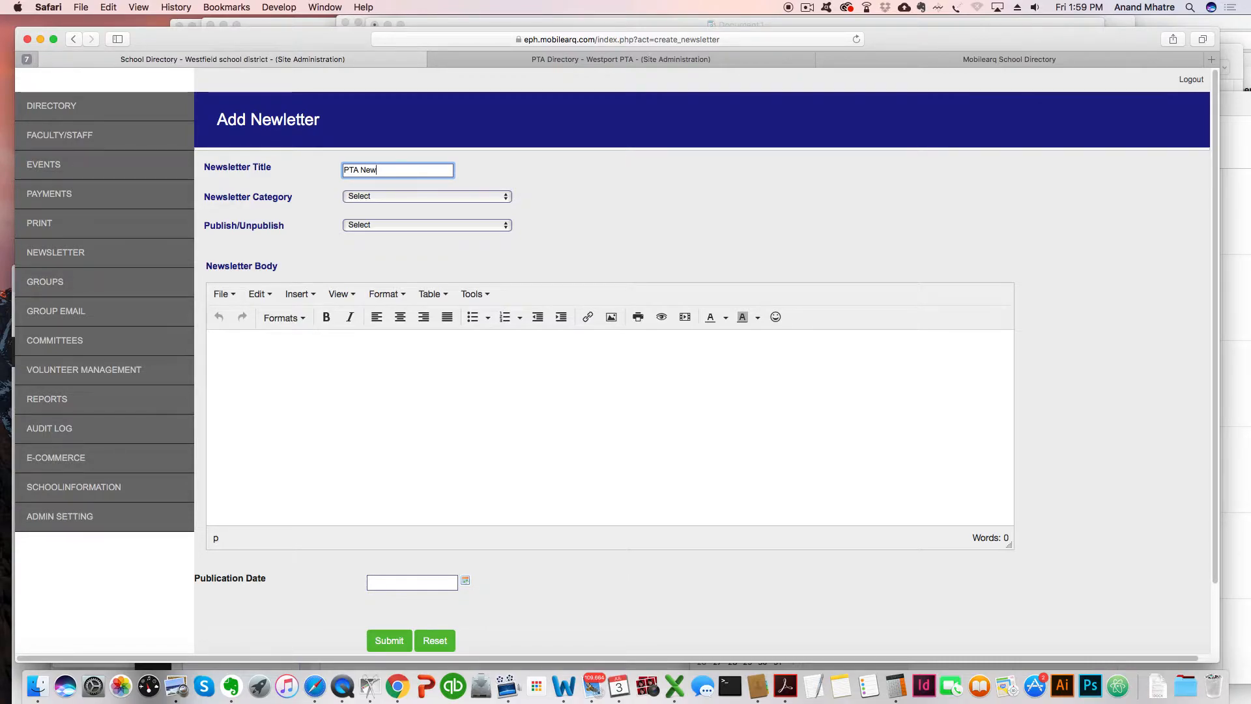
text(letter July 2020)
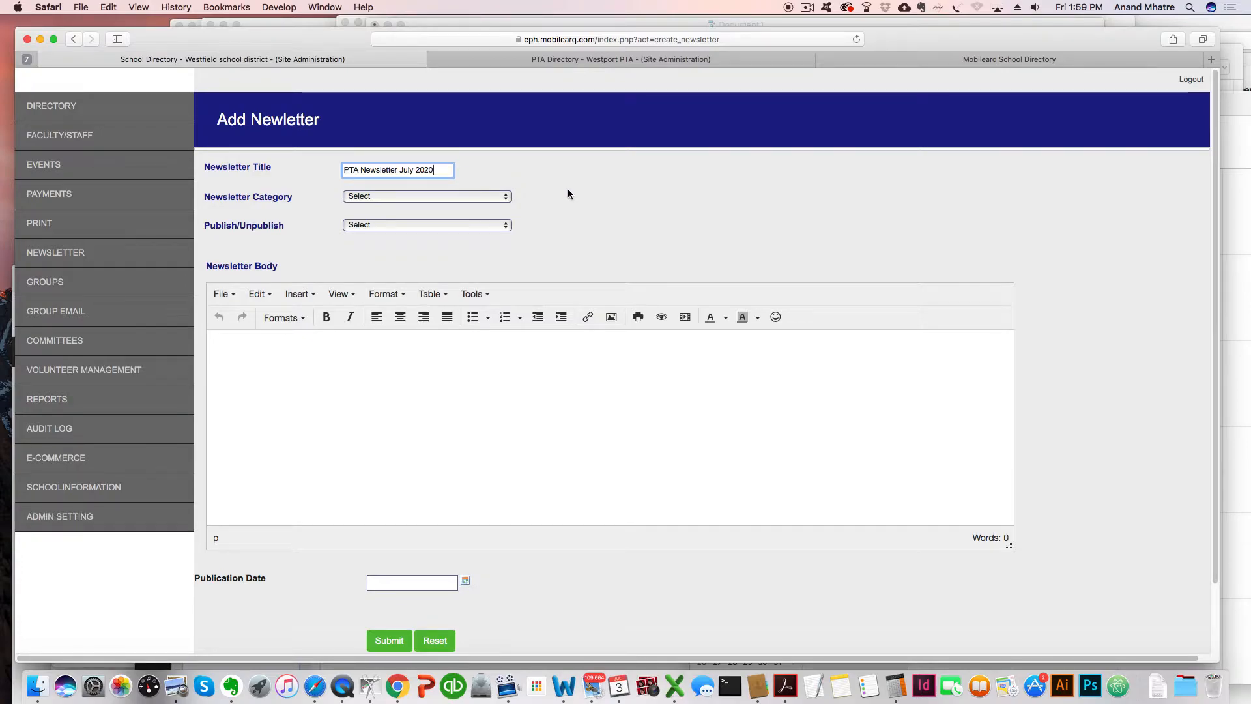
click(505, 197)
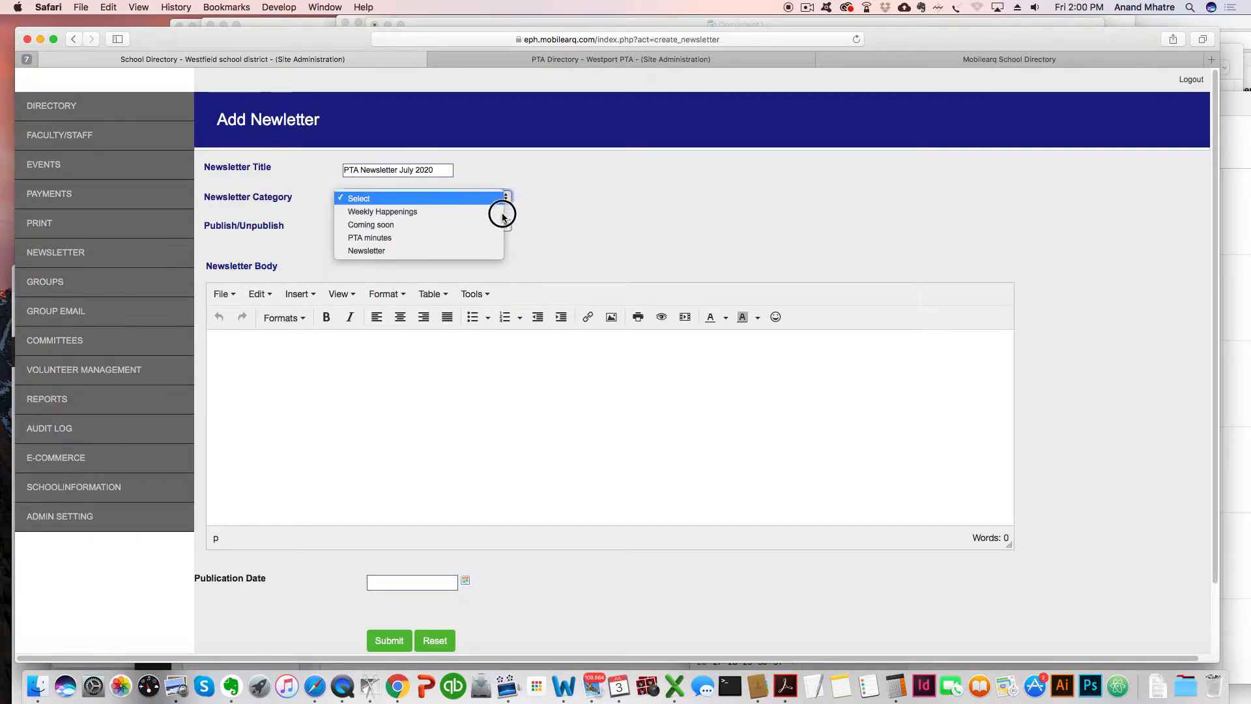
click(478, 251)
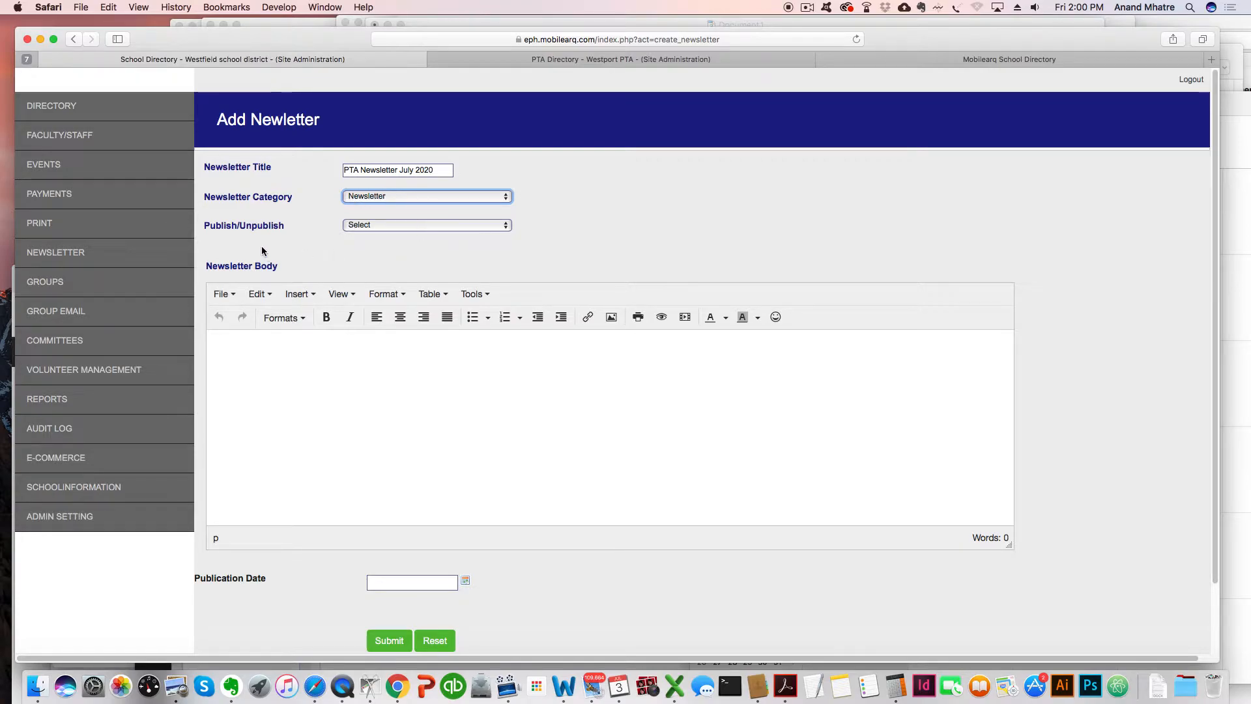
click(507, 224)
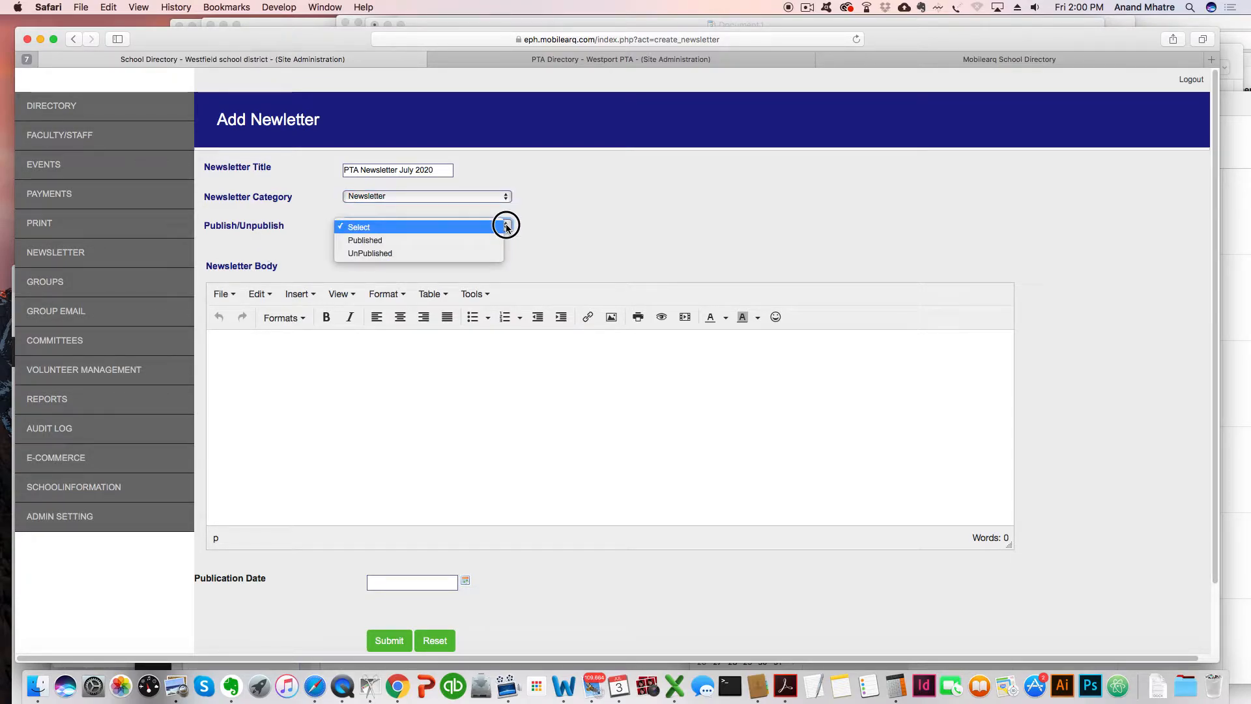
click(457, 257)
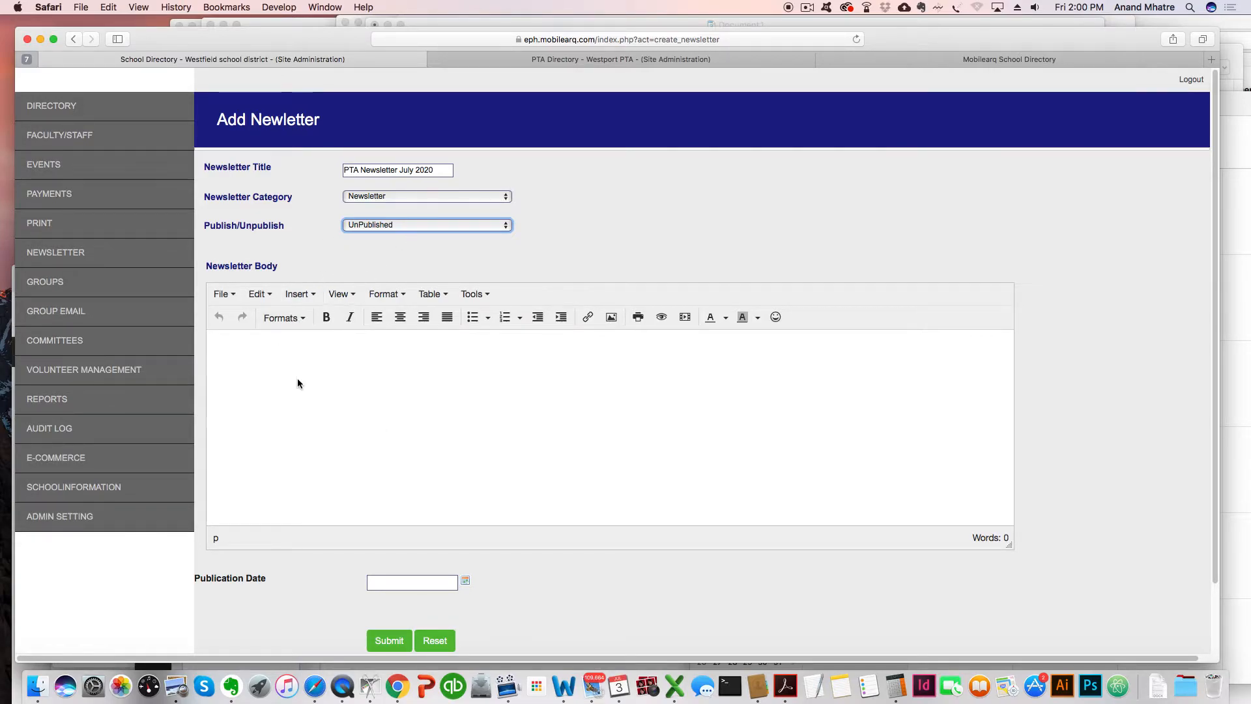
Write the body greeting 'Hi Westwood PTA,' and the line 'A happy 4 th of July to everyone!'.
click(274, 352)
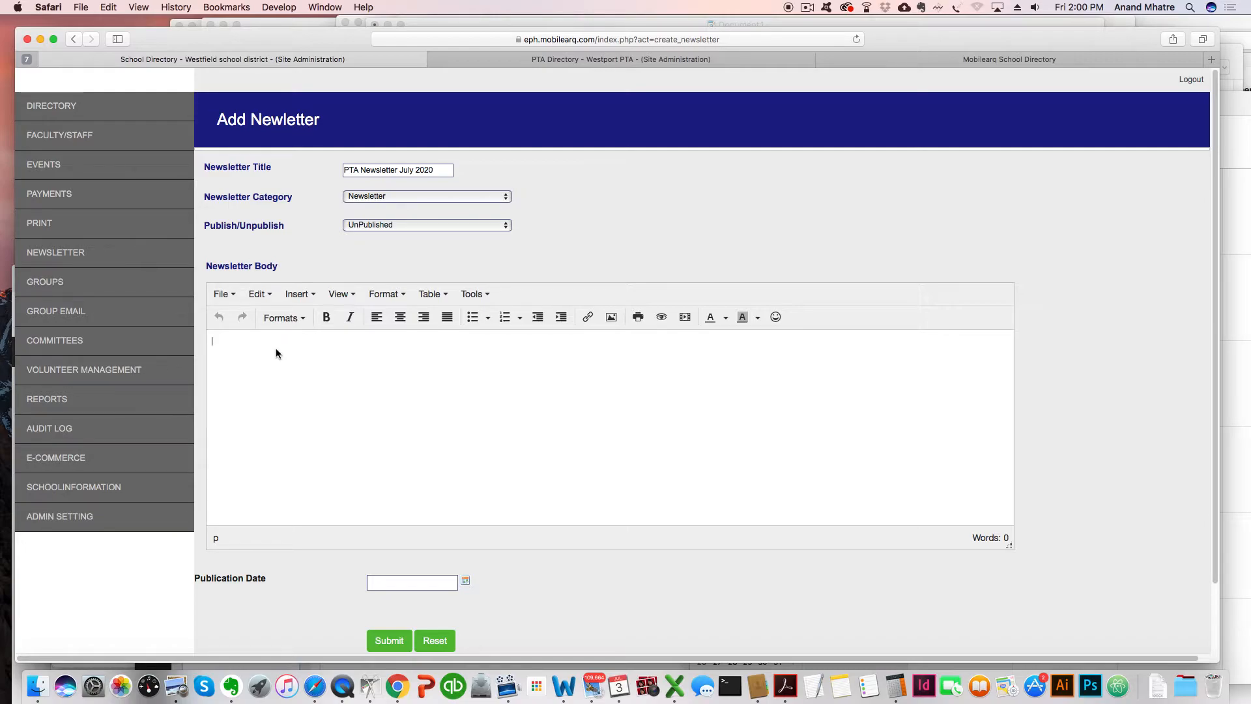
text(H)
text(i West)
text(o)
text(wo)
text(dd)
key(BackSpace)
key(BackSpace)
key(BackSpace)
key(BackSpace)
key(BackSpace)
key(BackSpace)
text(wood PTA,)
key(Return)
key(Return)
text(A v)
key(BackSpace)
text(happy 4 th of July to )
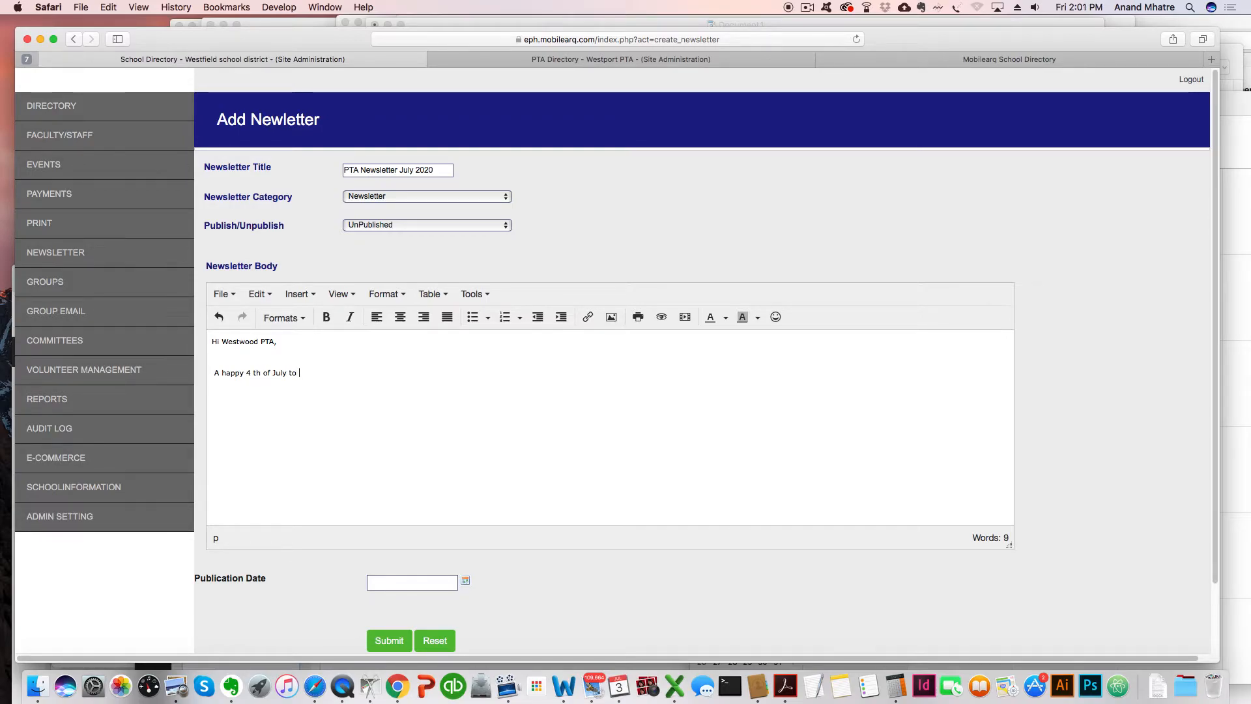
text(everyone!)
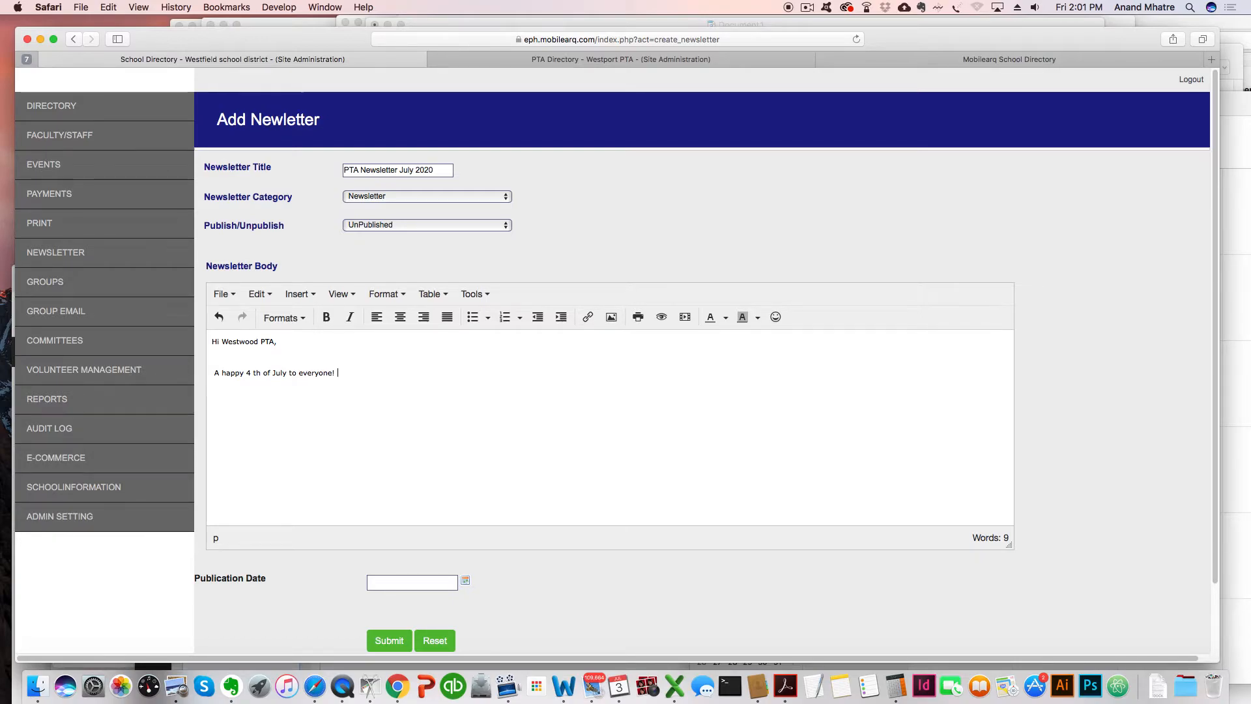
Add the sign-off 'Your Westwood PTA' followed by an empty paragraph.
key(Return)
text(Yor)
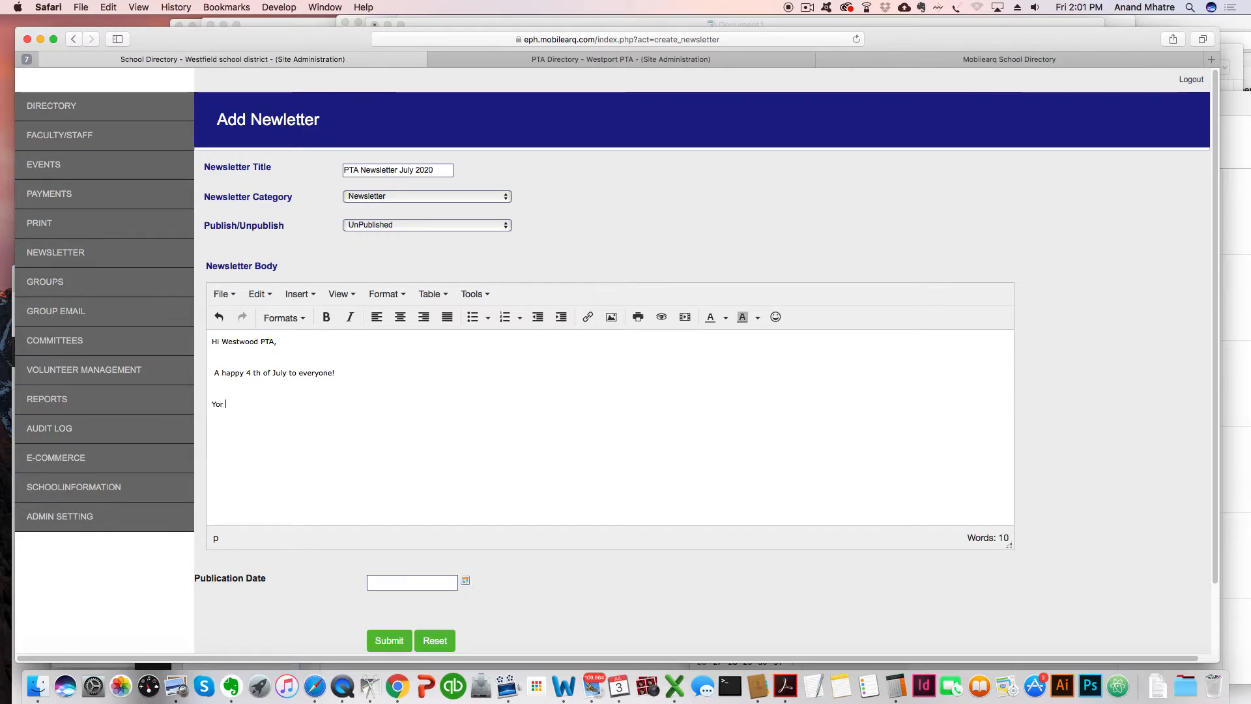
key(BackSpace)
text(ur We)
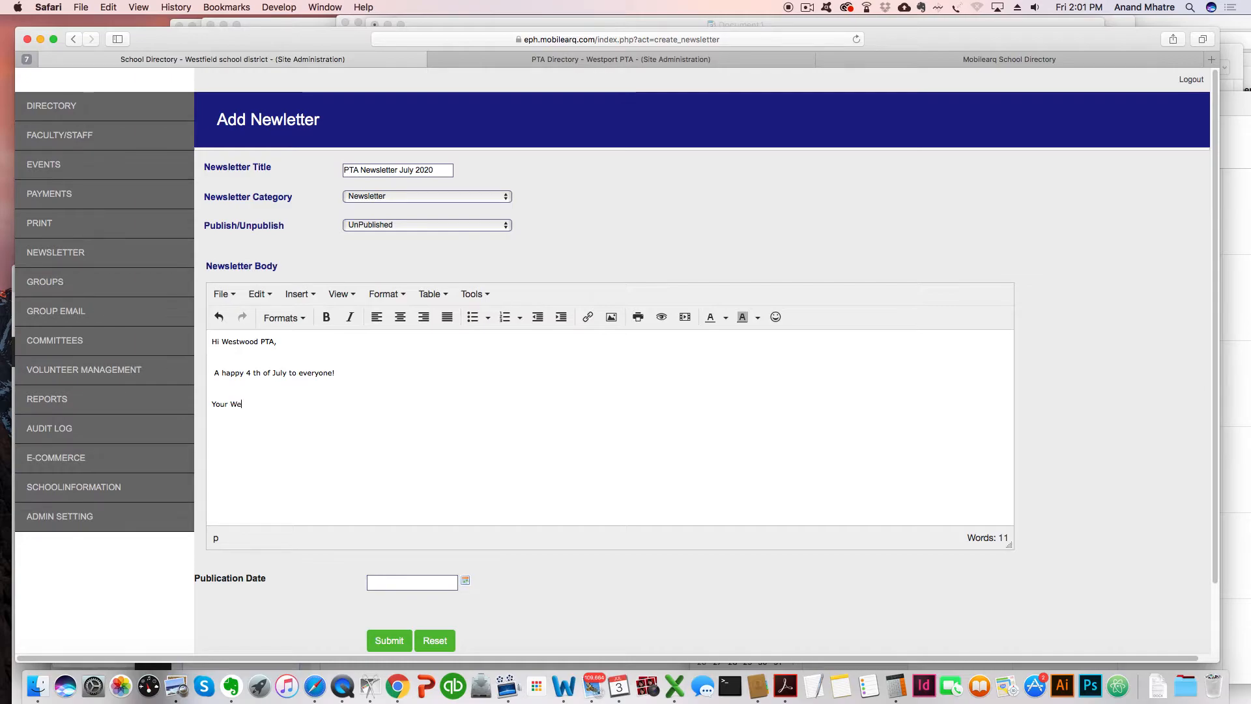
text(stop)
key(BackSpace)
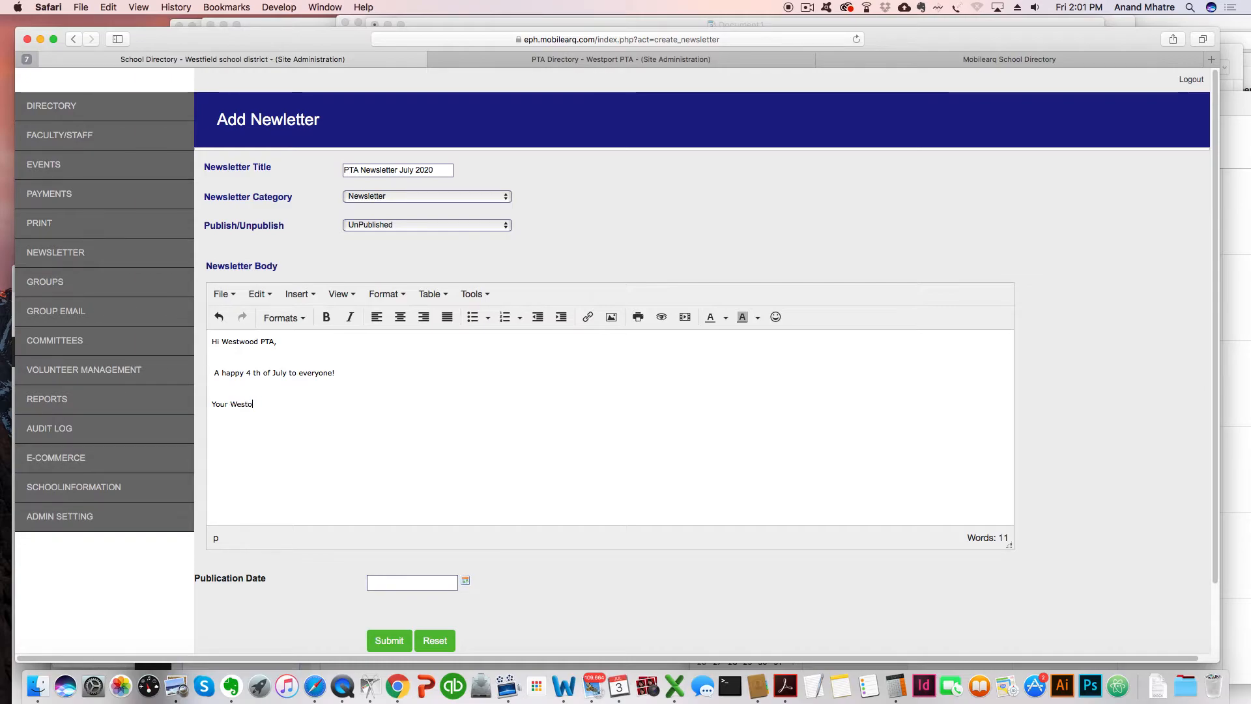
text(wood PTA)
key(Return)
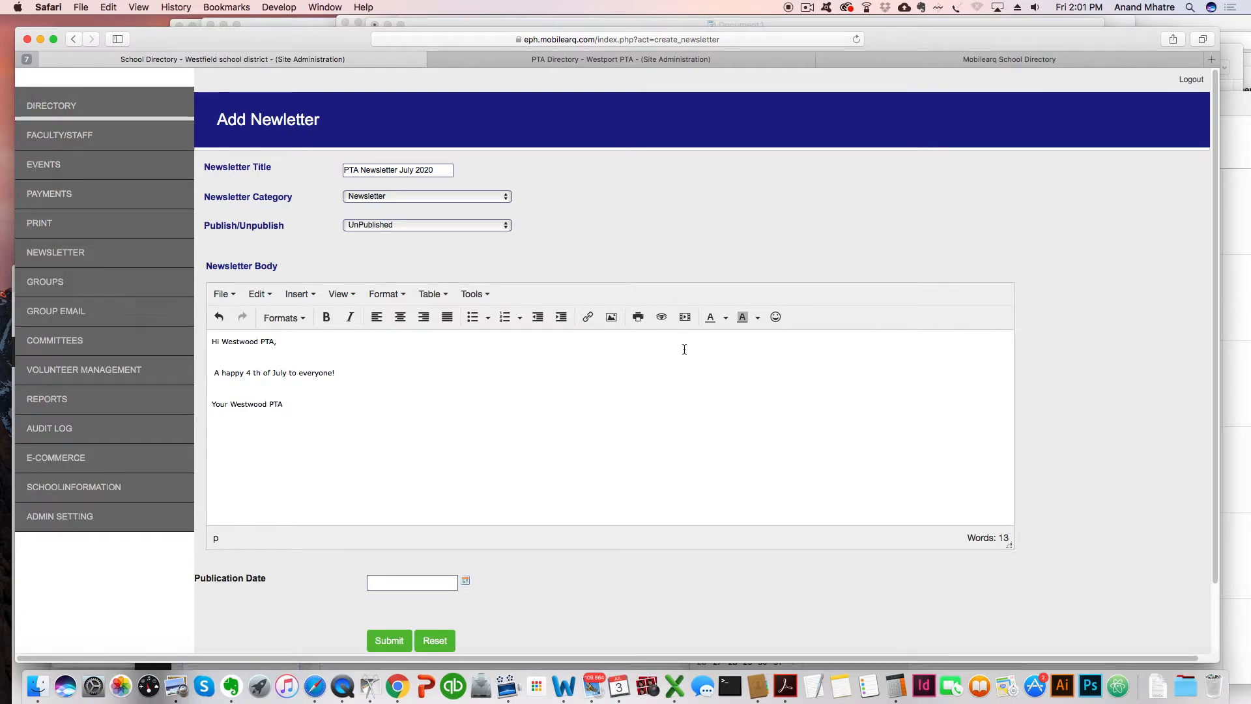
Insert the Bang.png image from the File Manager into the newsletter body.
click(612, 319)
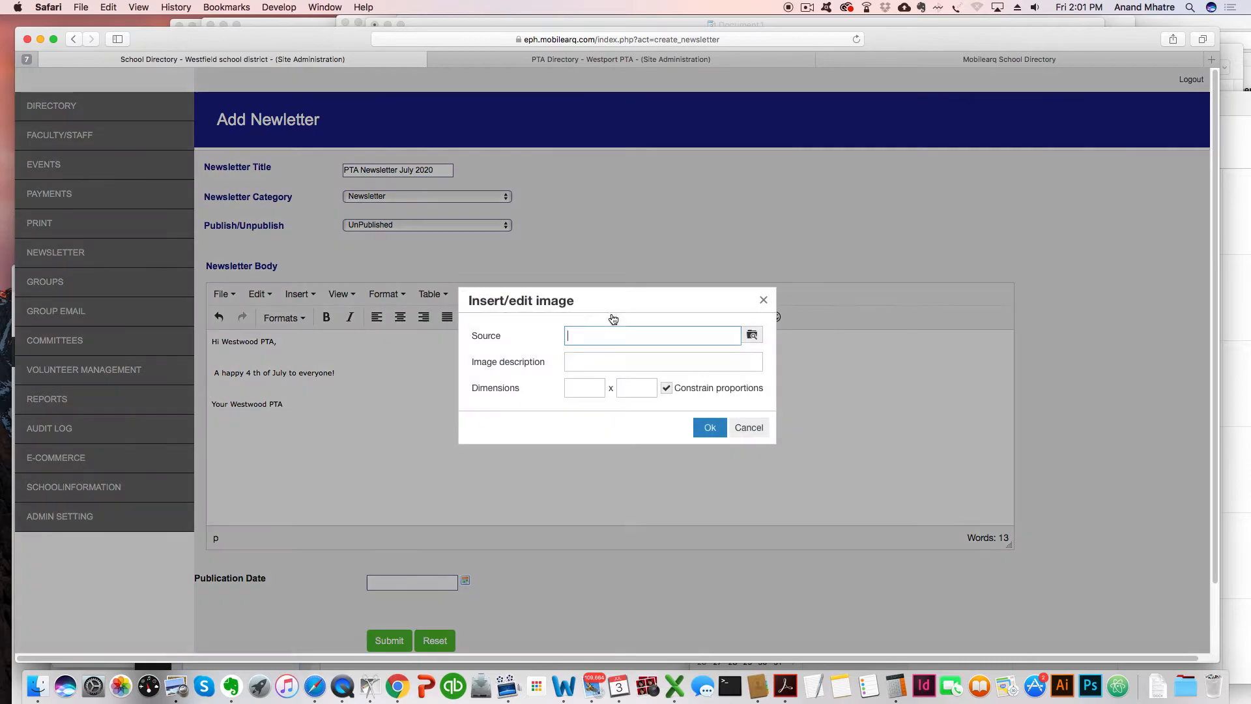
click(751, 336)
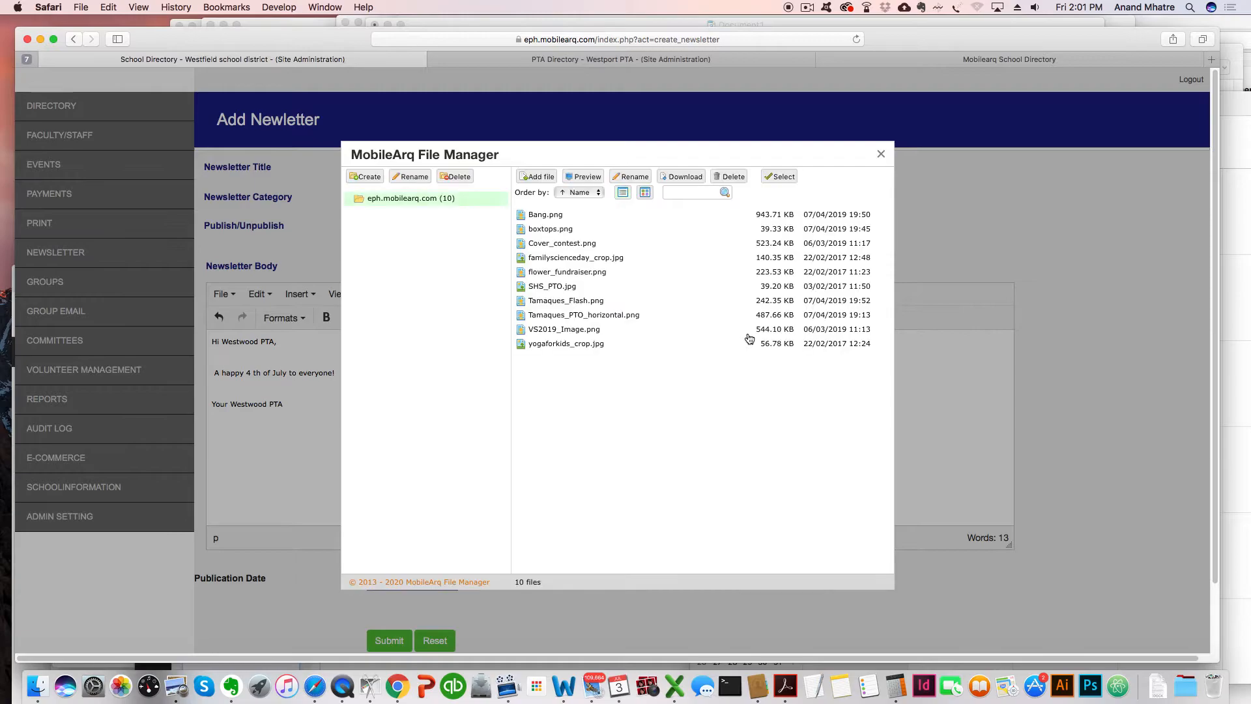
click(562, 216)
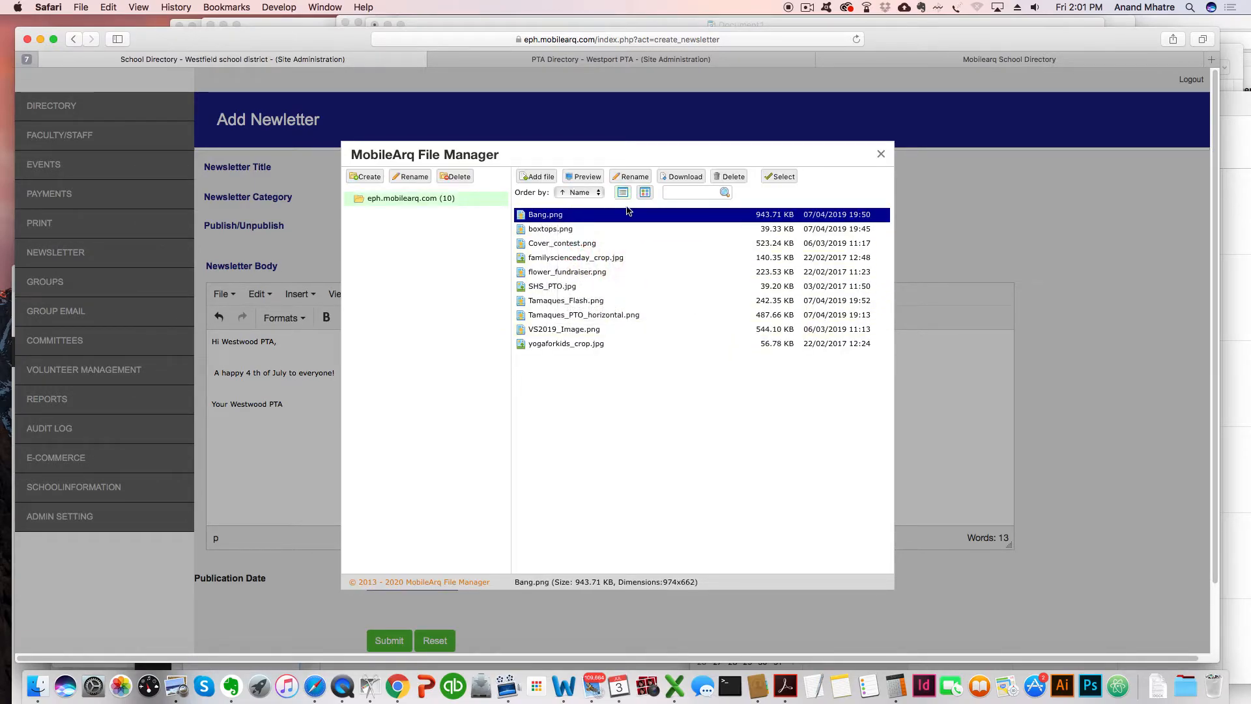
click(779, 177)
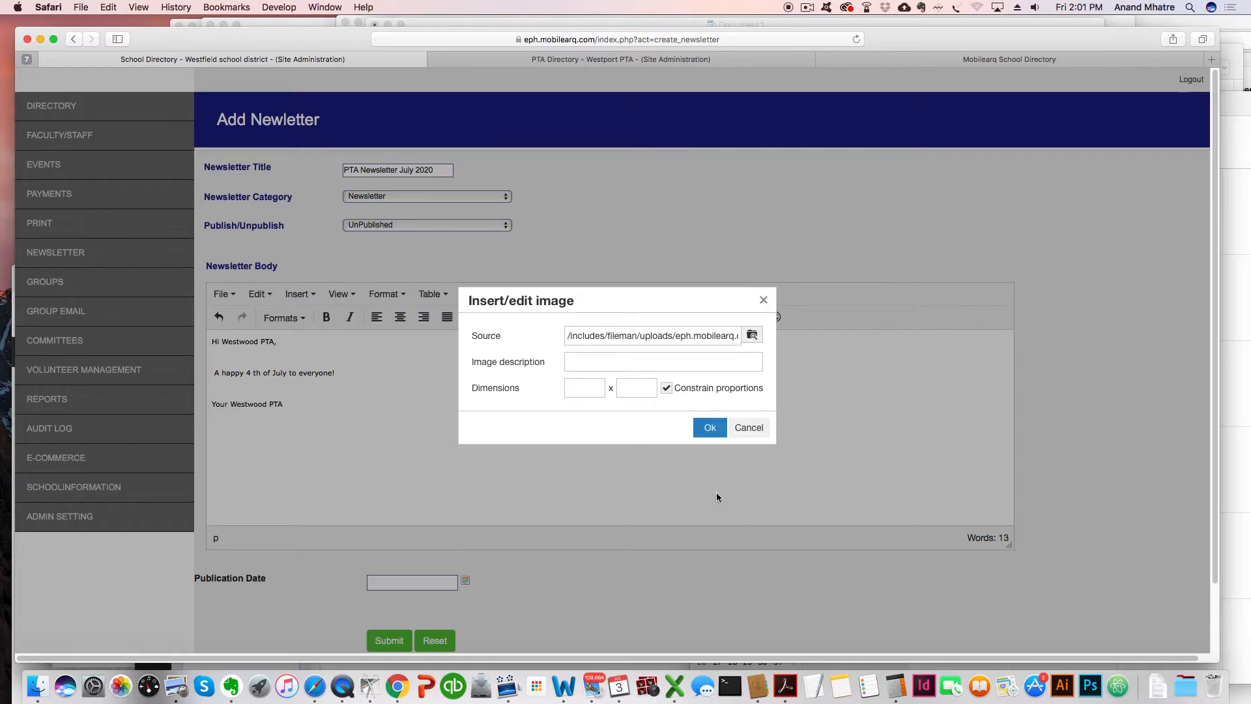
click(708, 428)
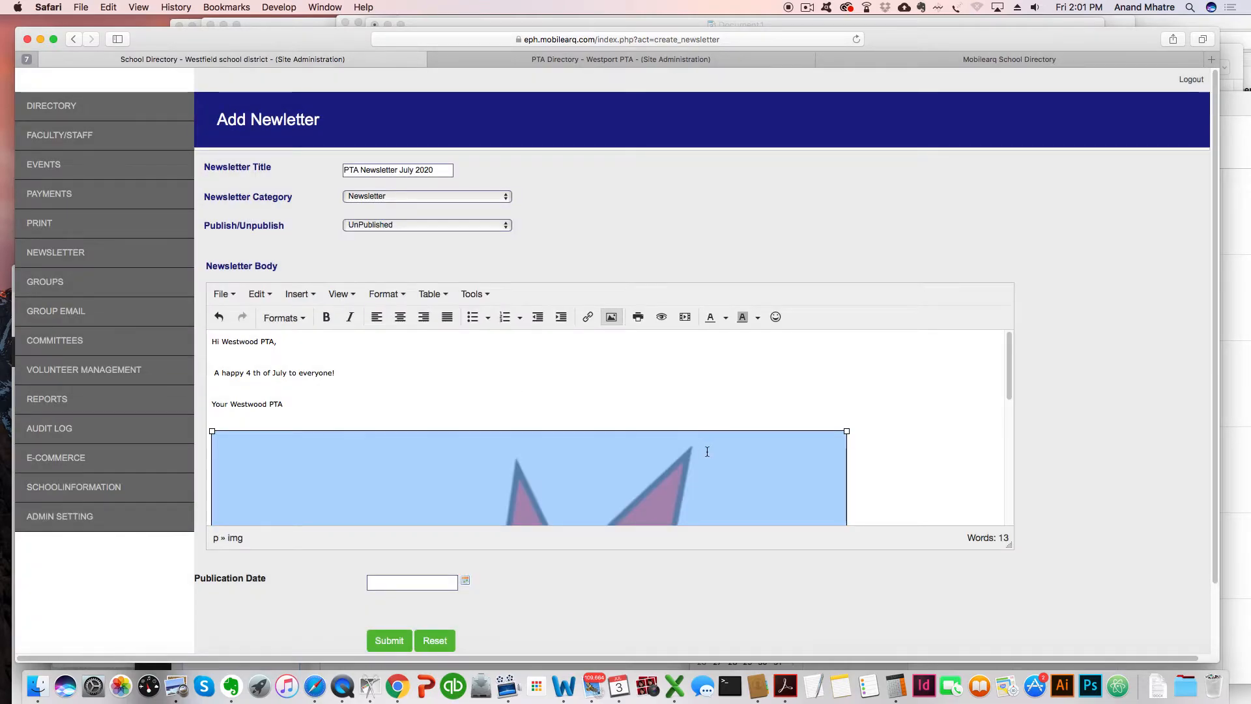
Resize the BANG image smaller below the sign-off.
scroll(706, 451, down, 8)
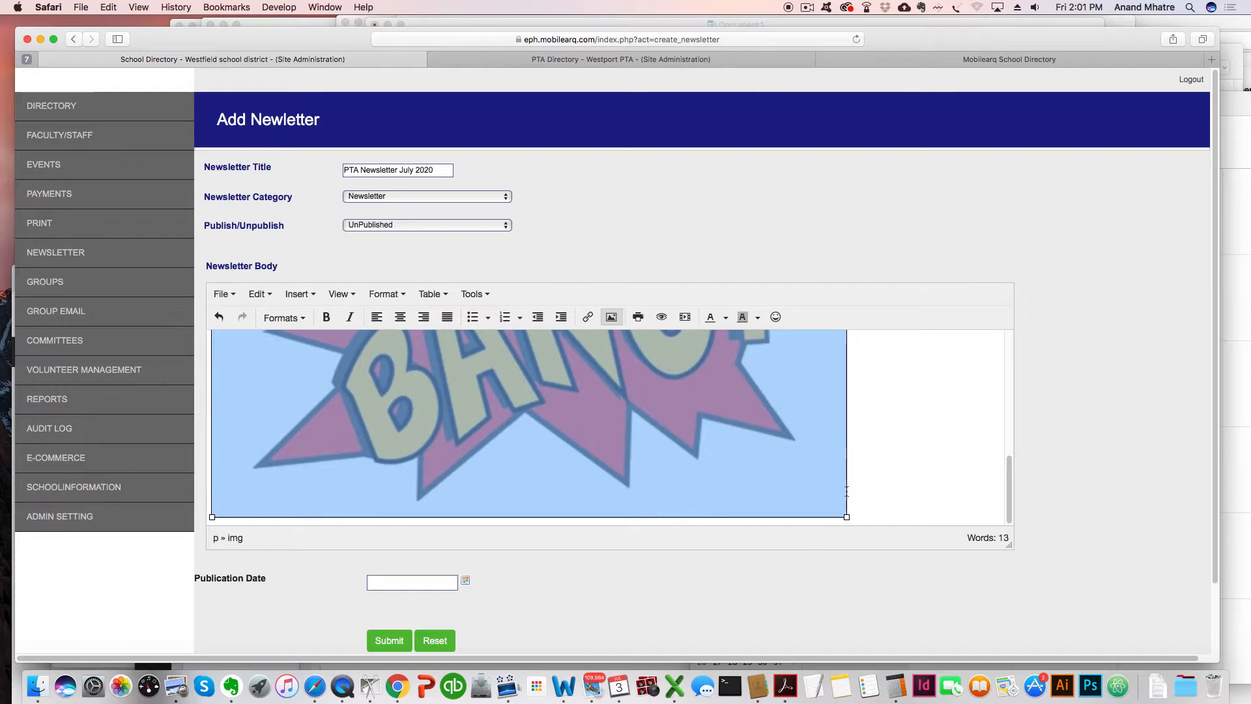
drag(847, 517, 618, 365)
scroll(807, 450, up, 5)
scroll(806, 456, down, 5)
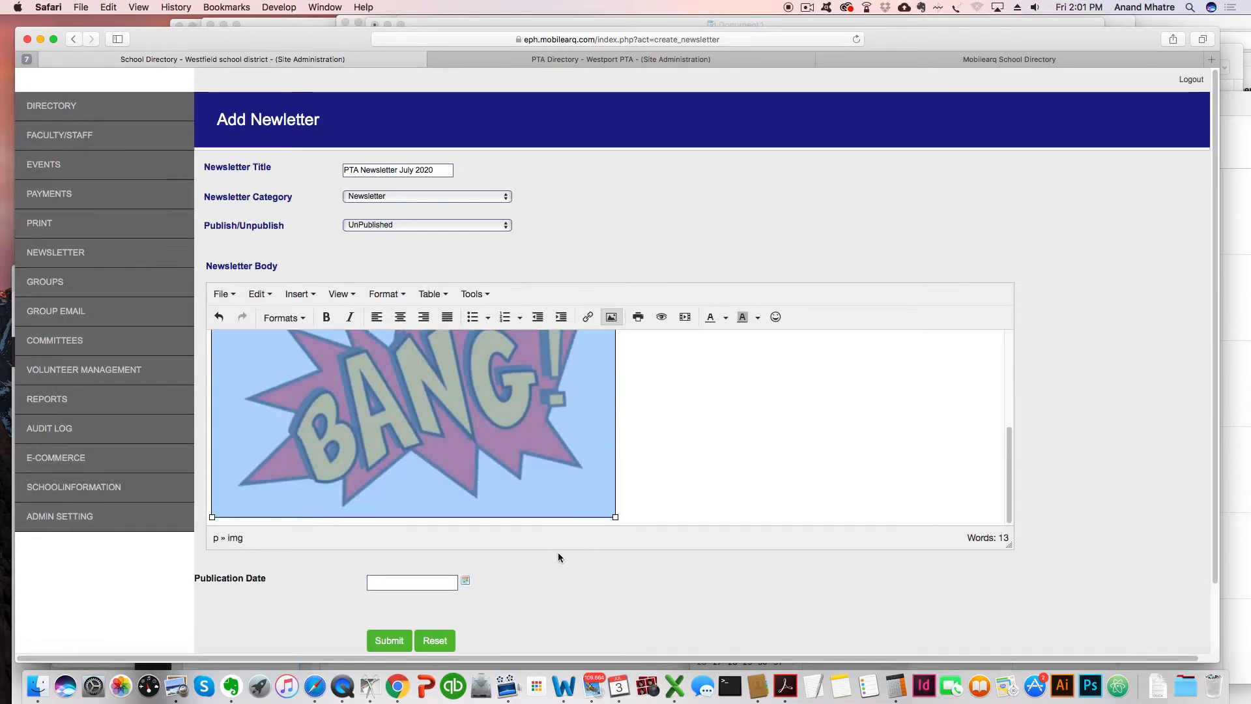
drag(616, 517, 527, 451)
Set the publication date to July 3, 2020 and submit the newsletter.
scroll(637, 467, up, 4)
scroll(639, 469, down, 1)
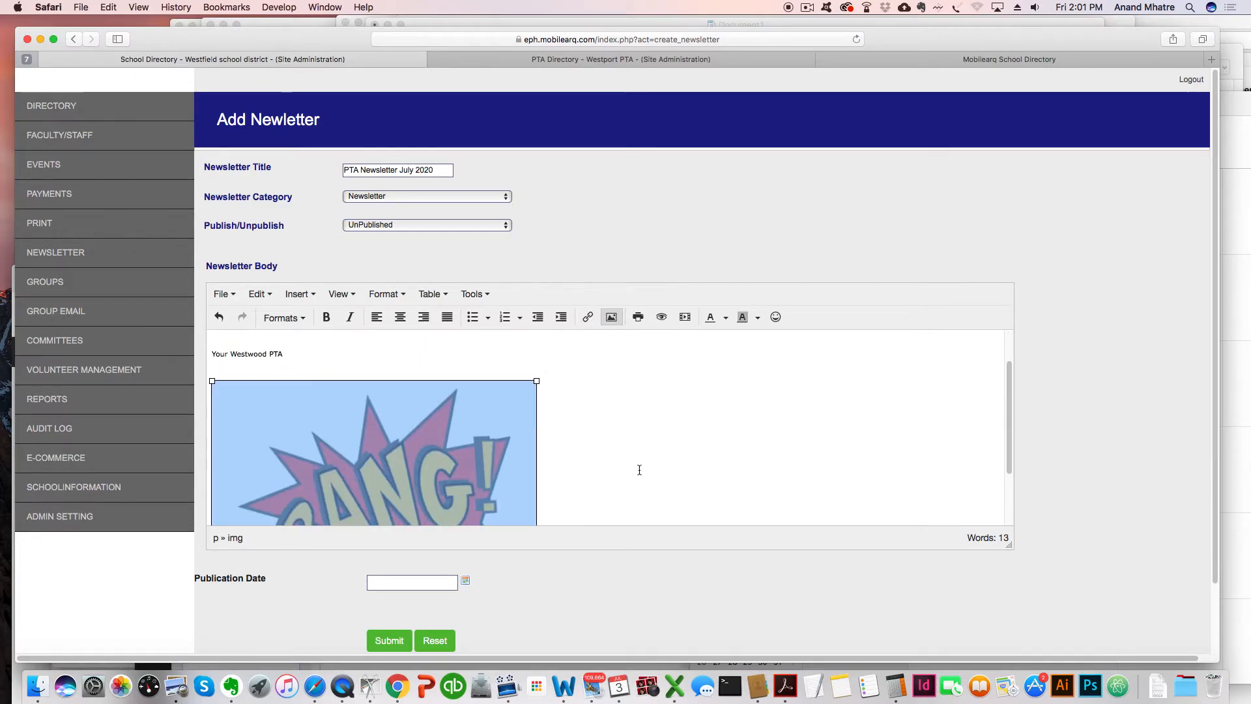
scroll(639, 469, down, 2)
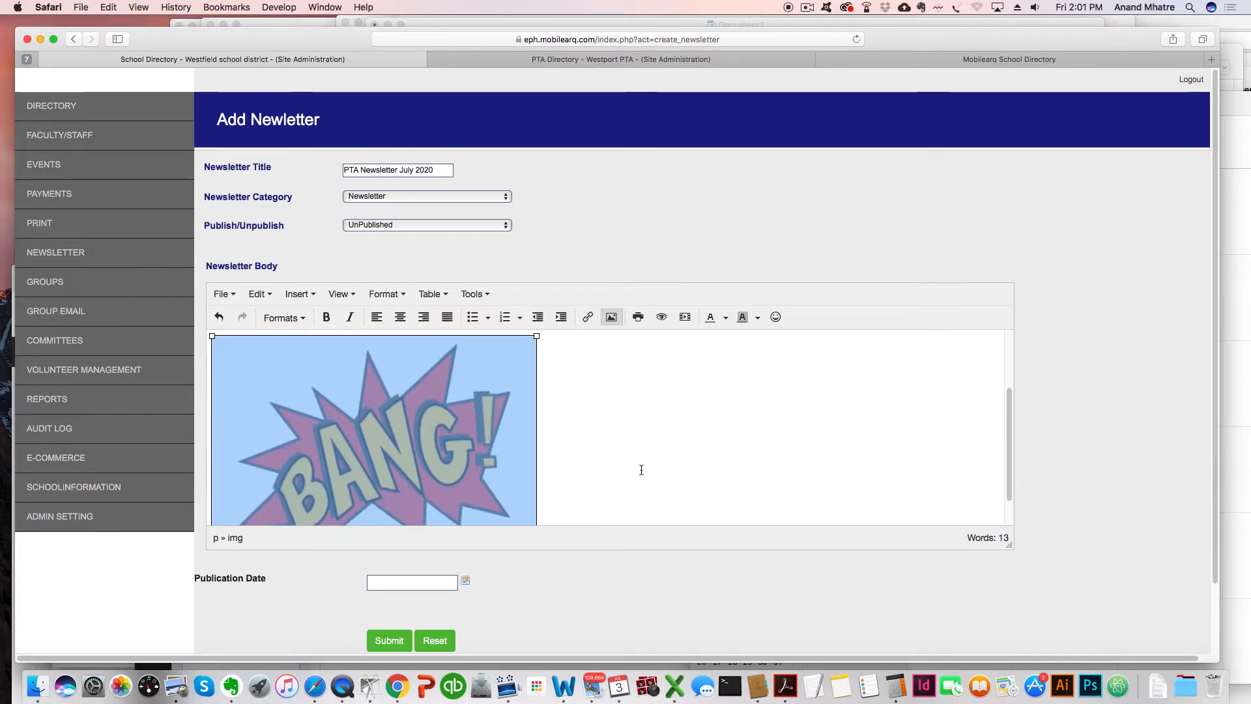
click(466, 580)
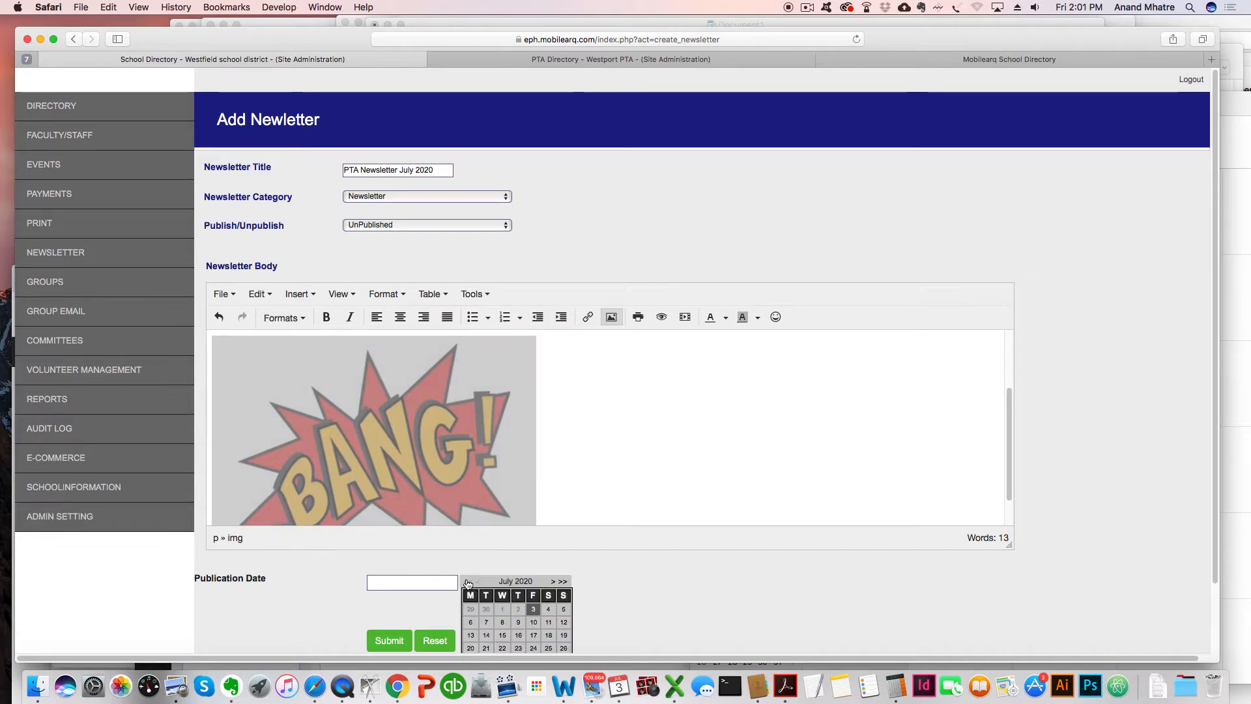
click(533, 609)
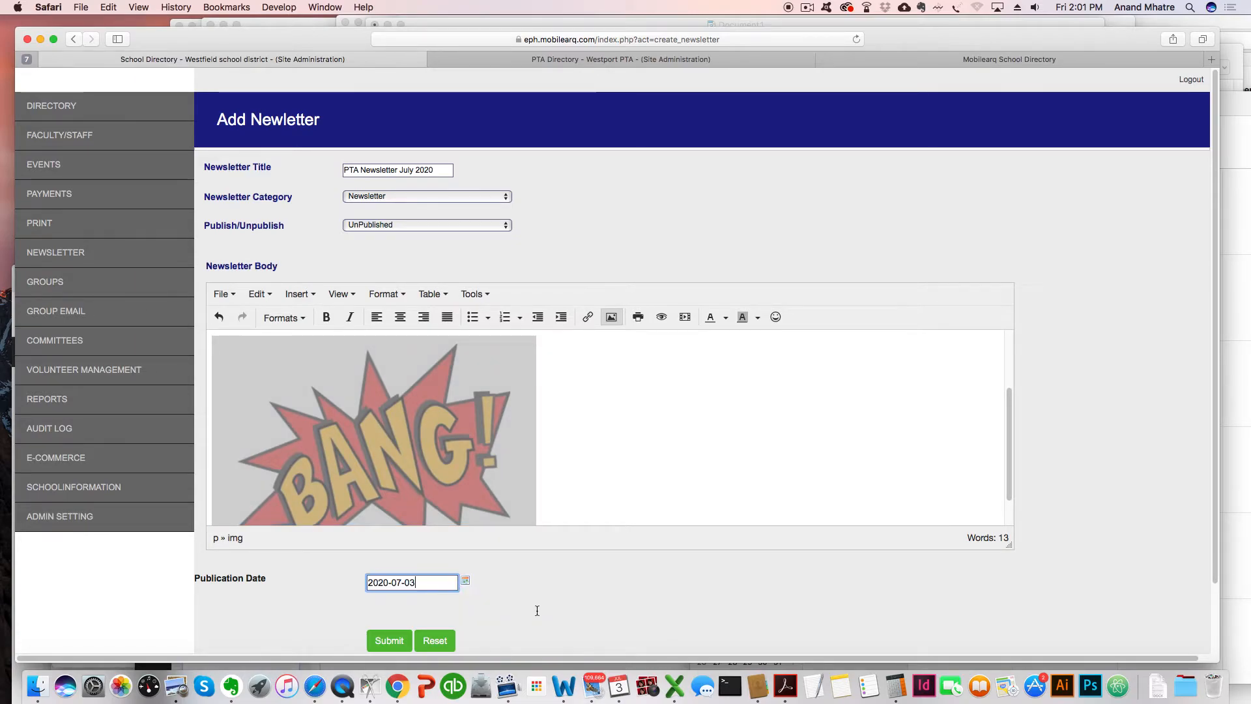
click(390, 638)
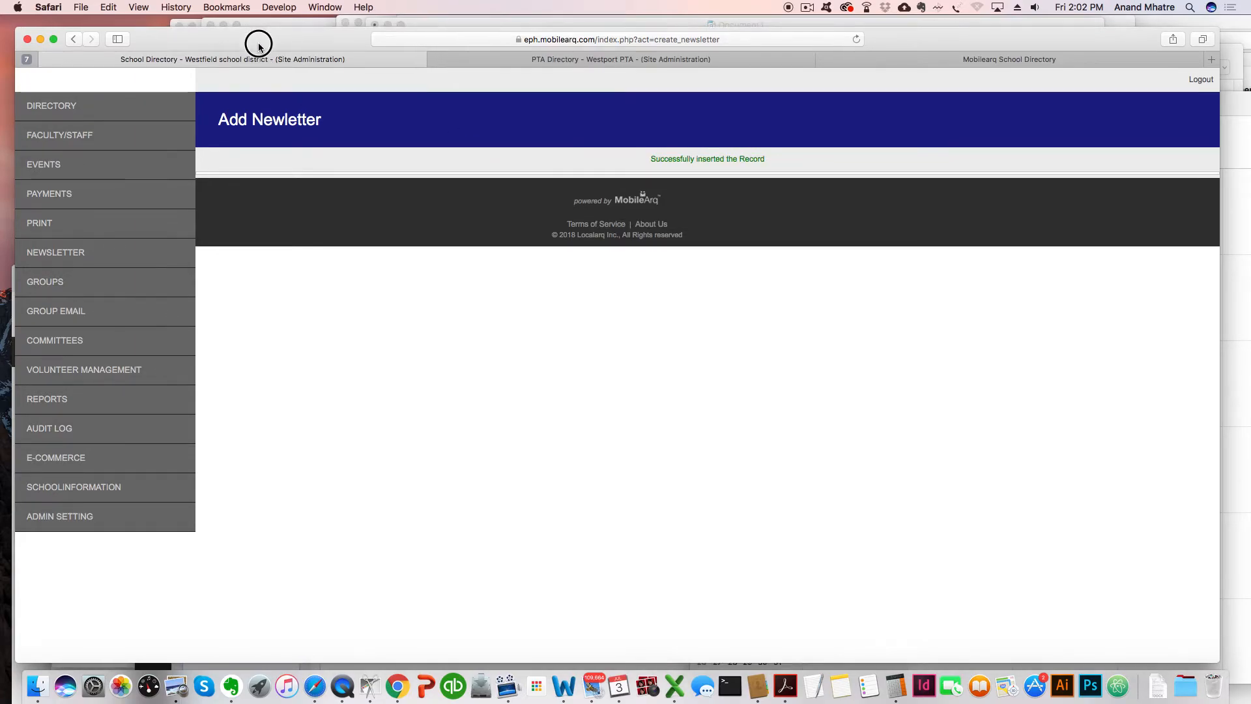
Open the newsletter list via NEWSLETTER > VIEW in the sidebar.
drag(257, 39, 258, 48)
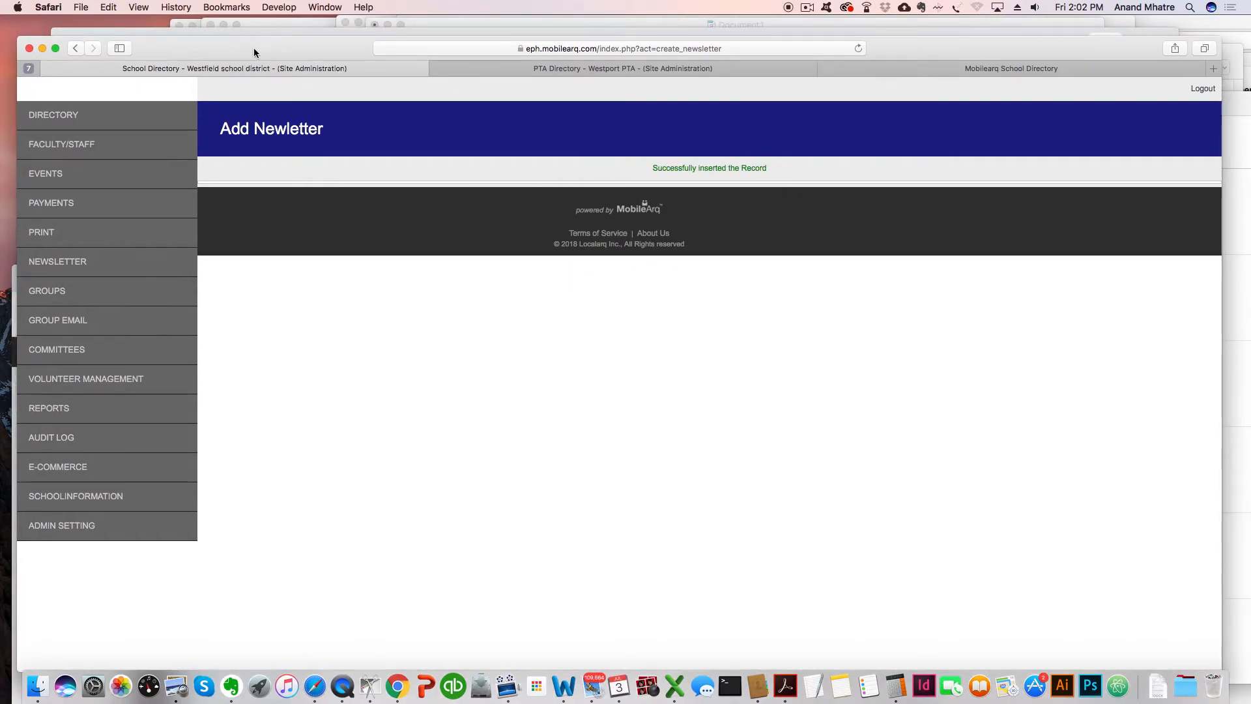
click(67, 266)
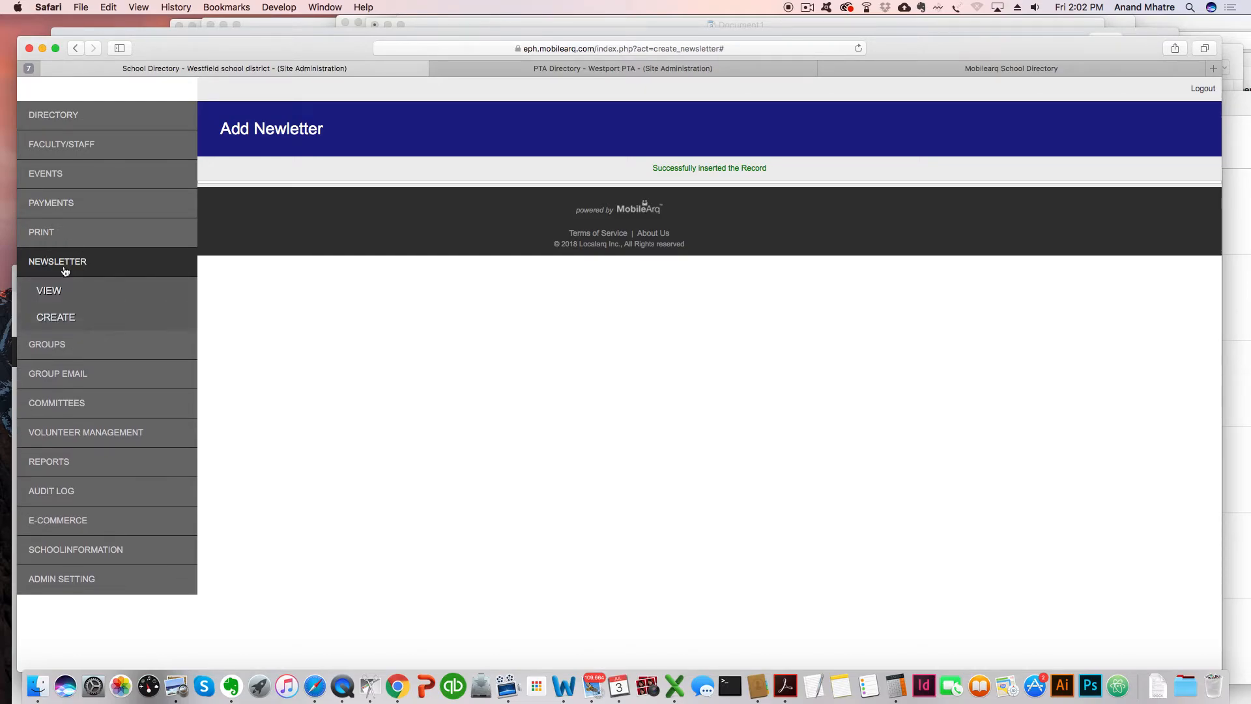
click(50, 291)
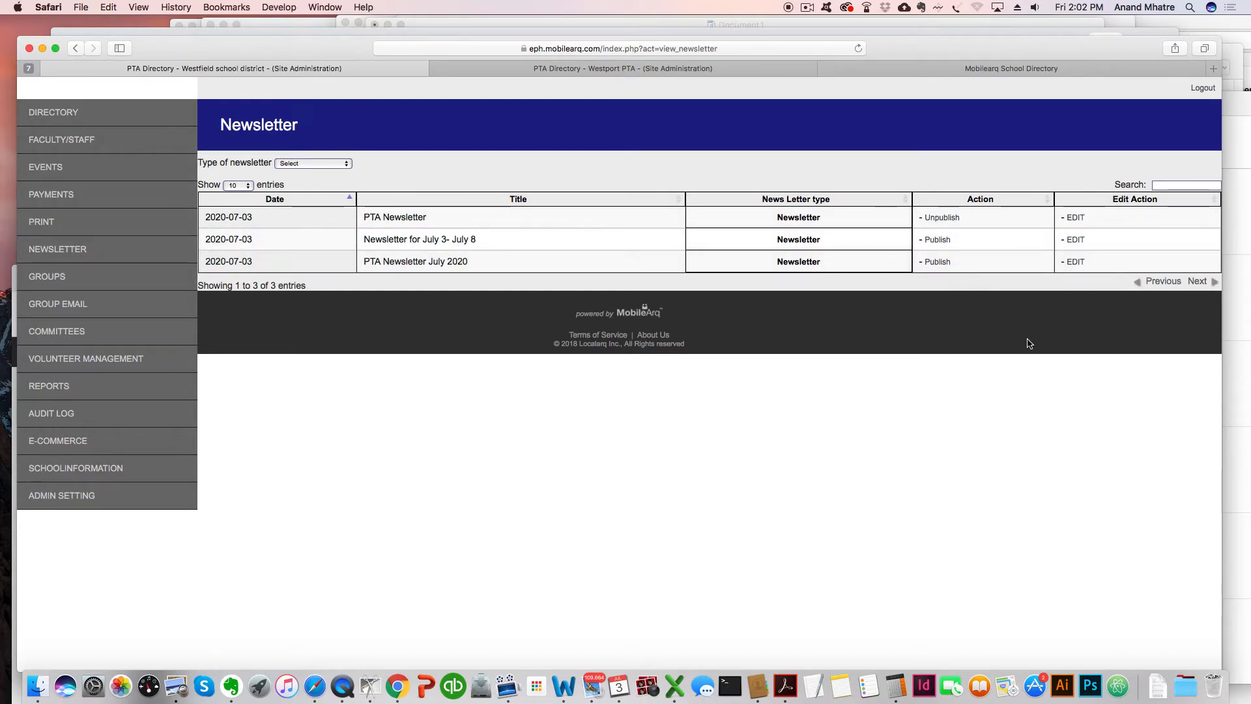
Edit PTA Newsletter July 2020, change its status to Published, and save it.
click(1075, 262)
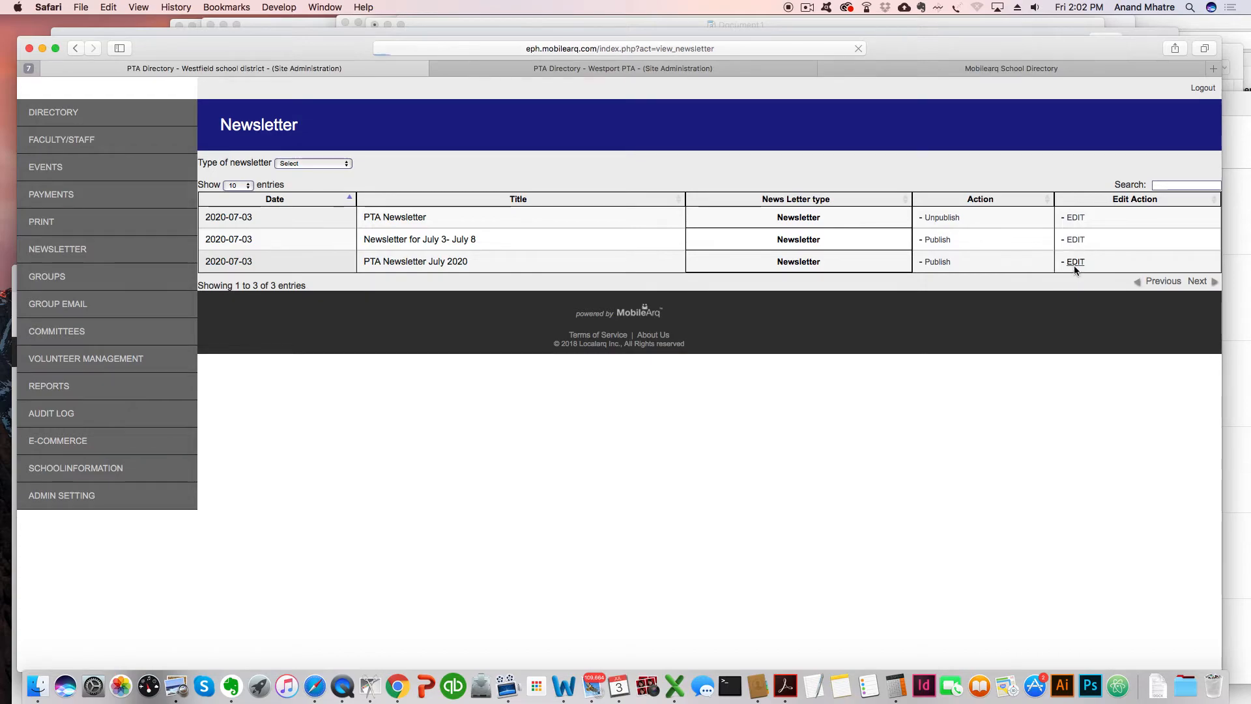
scroll(653, 461, down, 2)
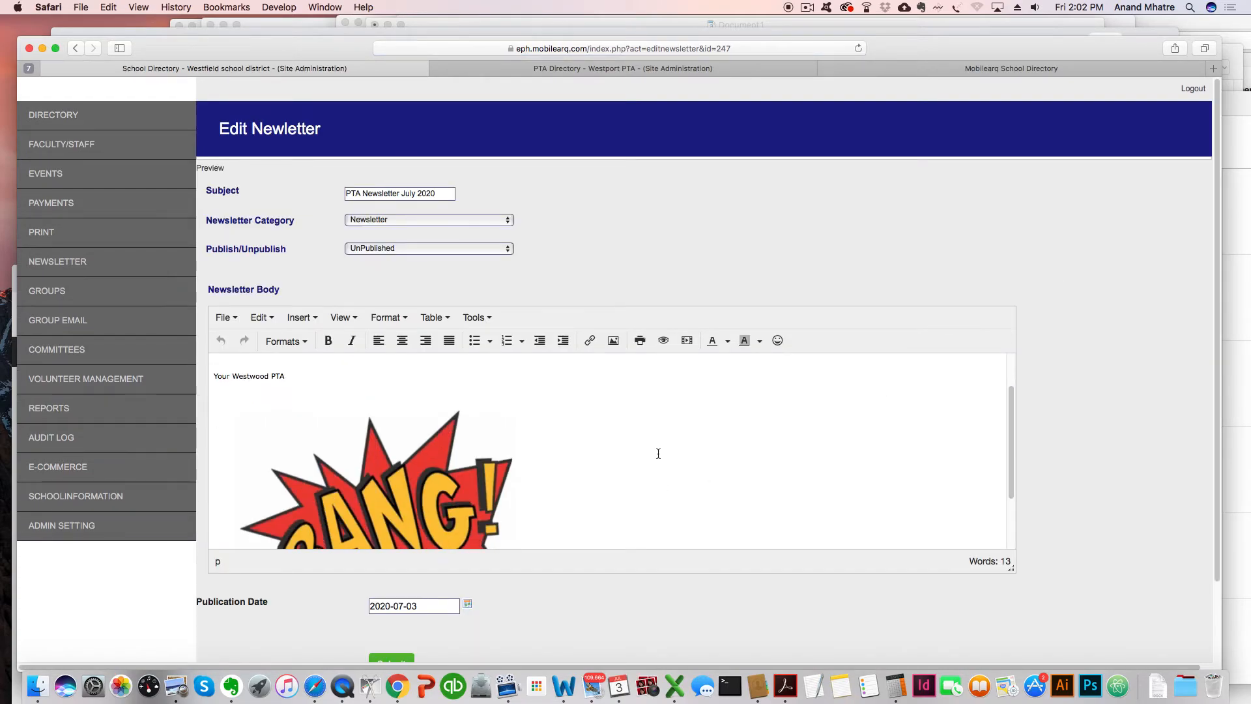
scroll(658, 456, down, 4)
scroll(663, 452, up, 5)
scroll(667, 445, up, 3)
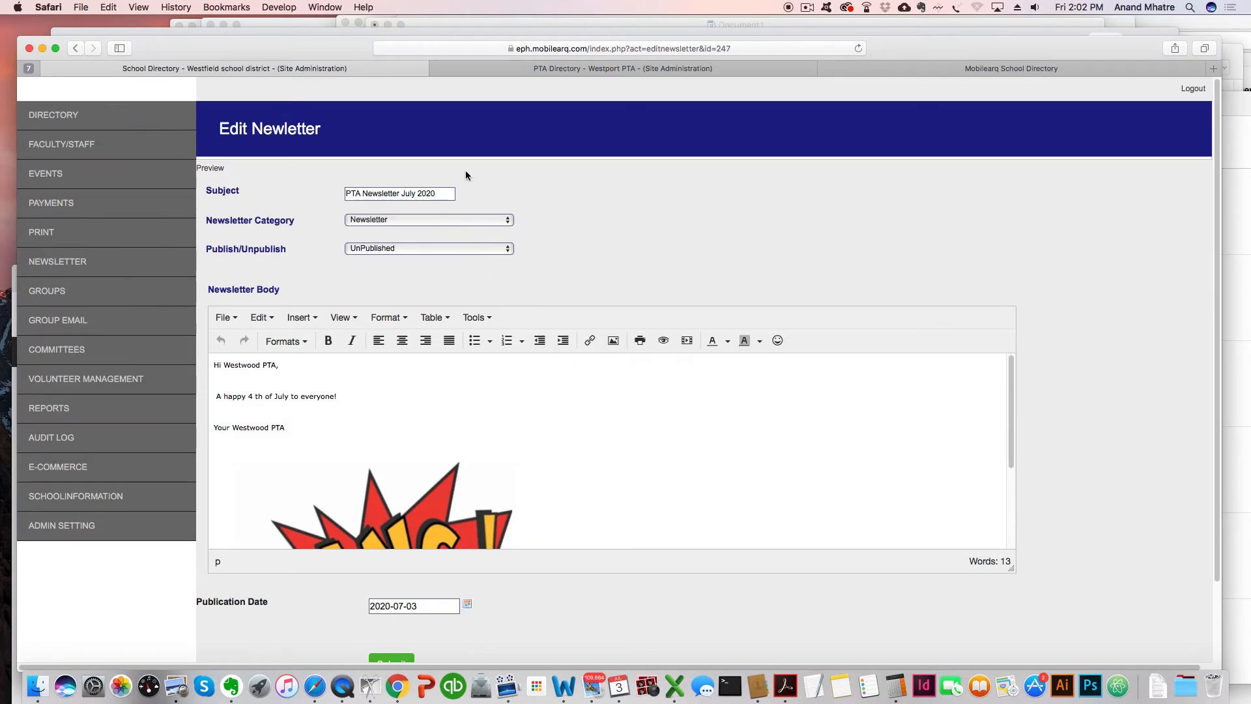
click(507, 248)
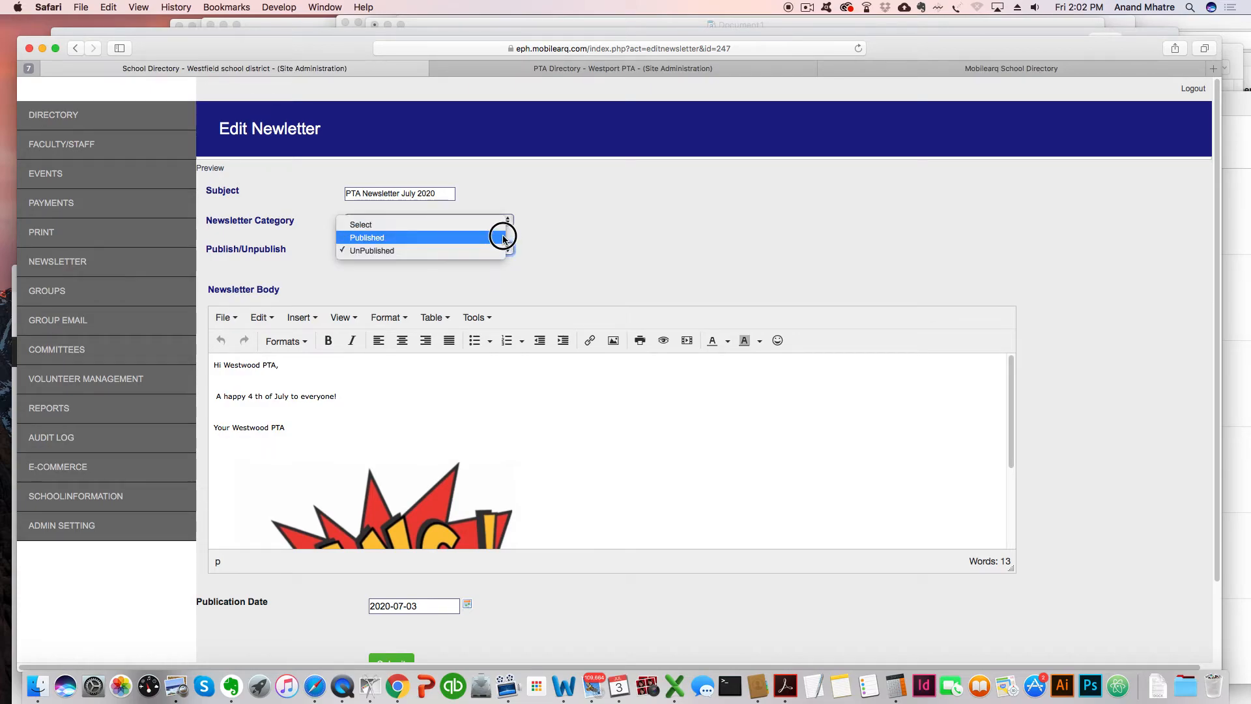
click(503, 238)
scroll(575, 258, down, 3)
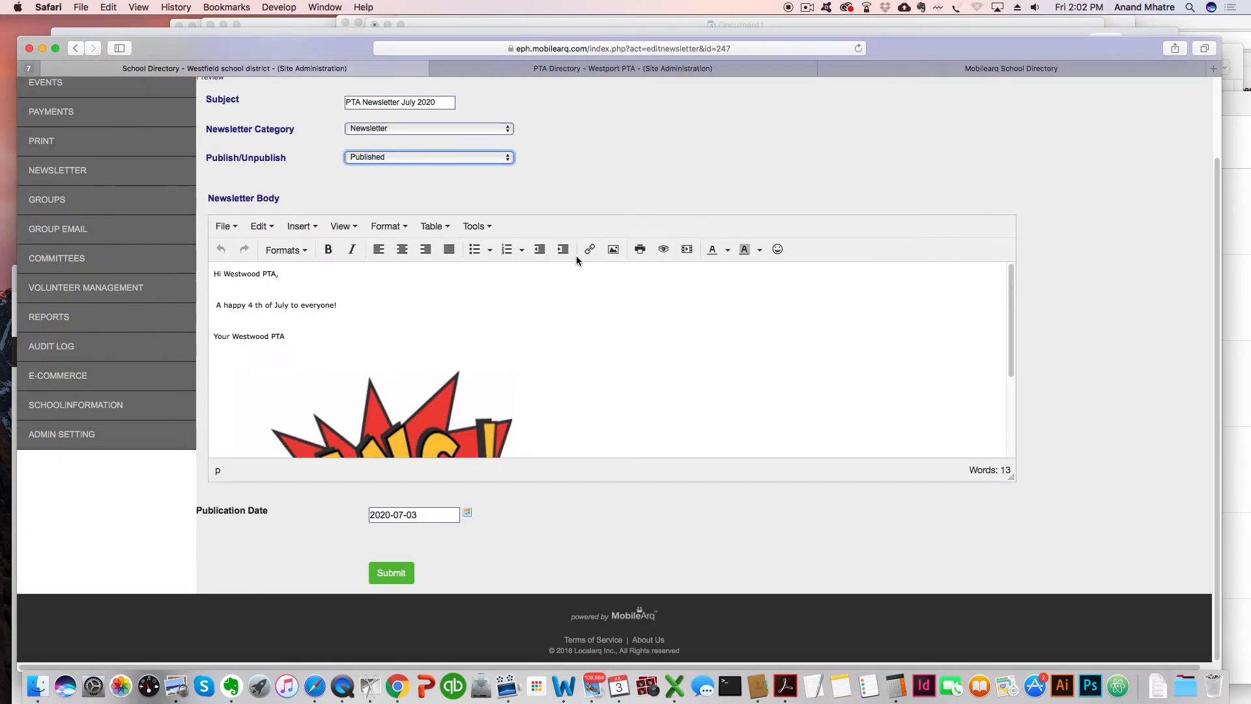
click(391, 572)
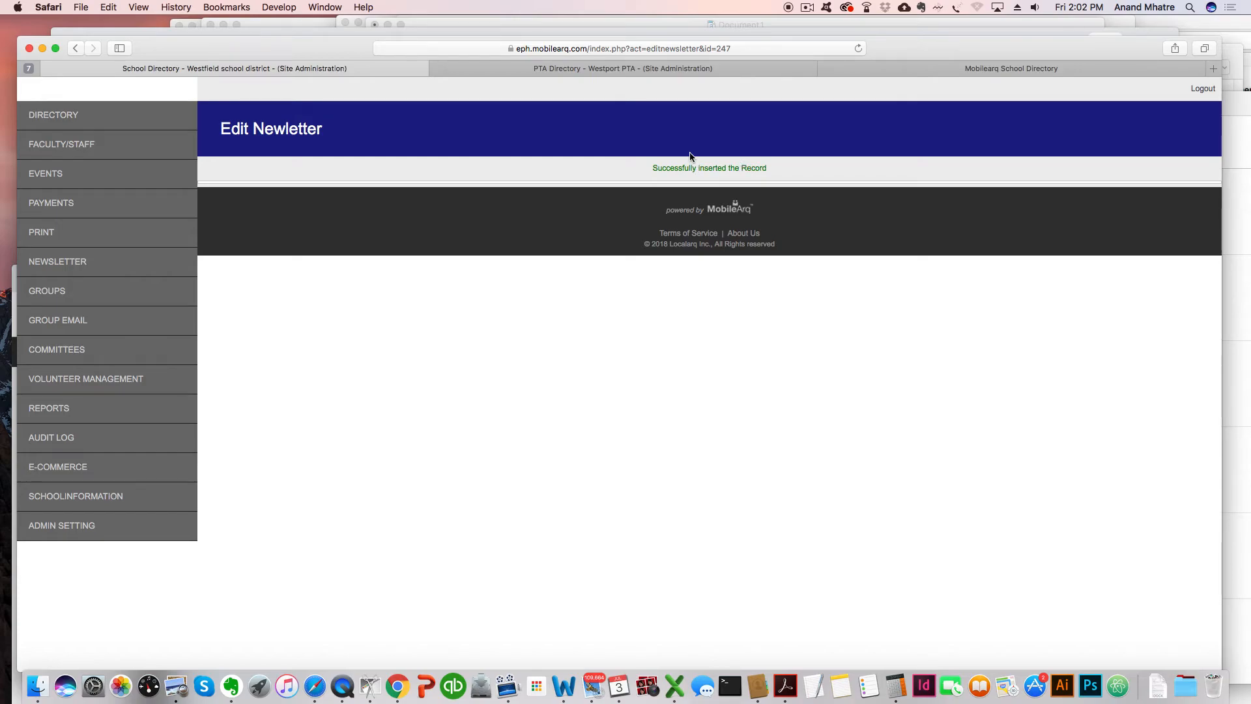
Log out of the admin site and sign in to the parent directory with a saved test parent login.
drag(329, 54, 323, 57)
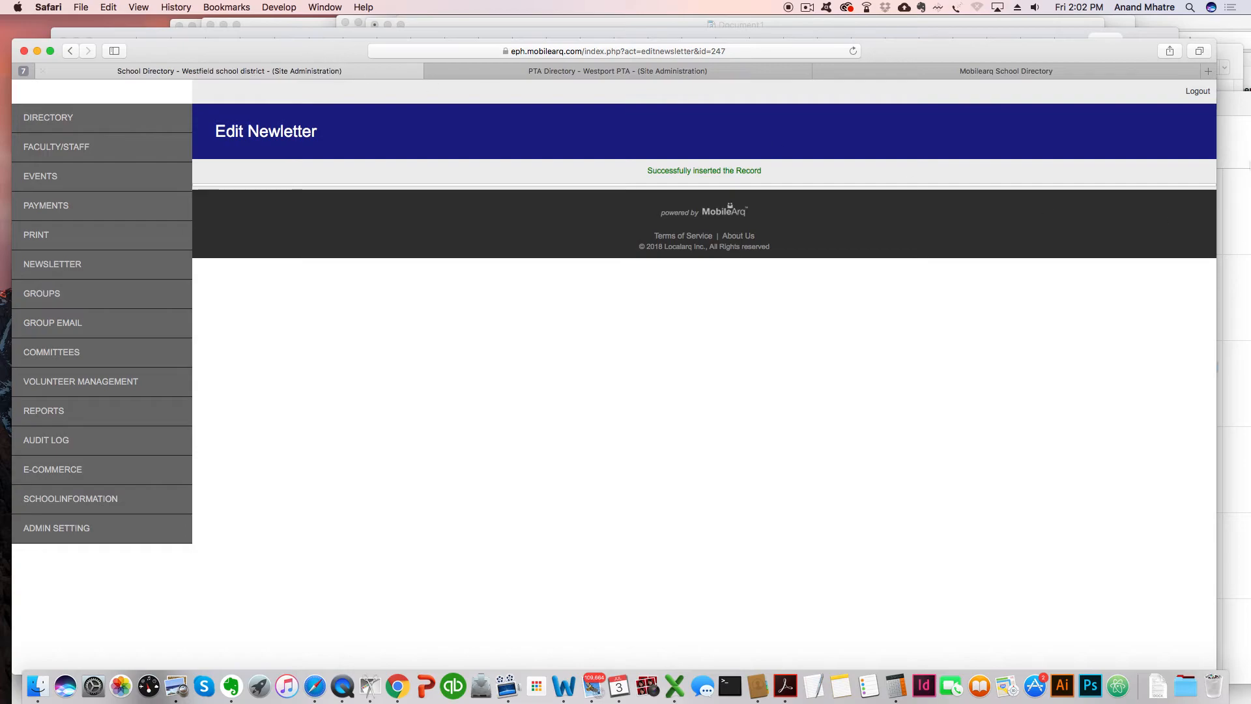
click(1204, 93)
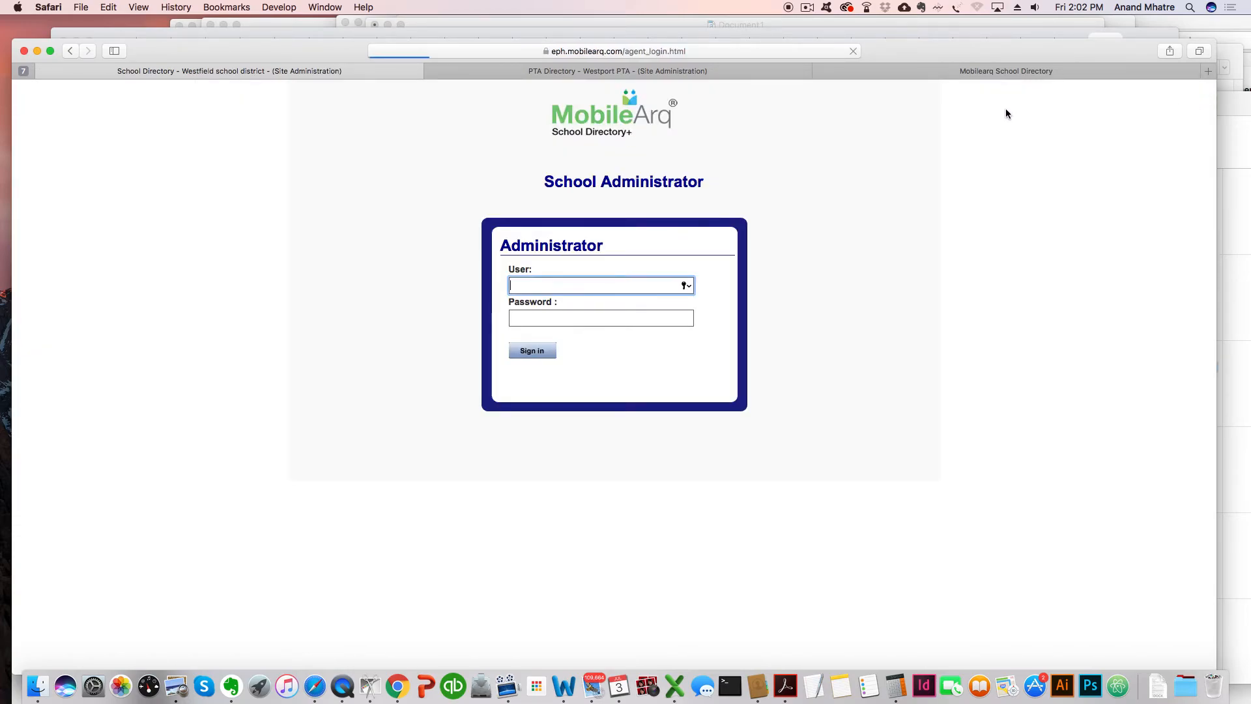
click(975, 71)
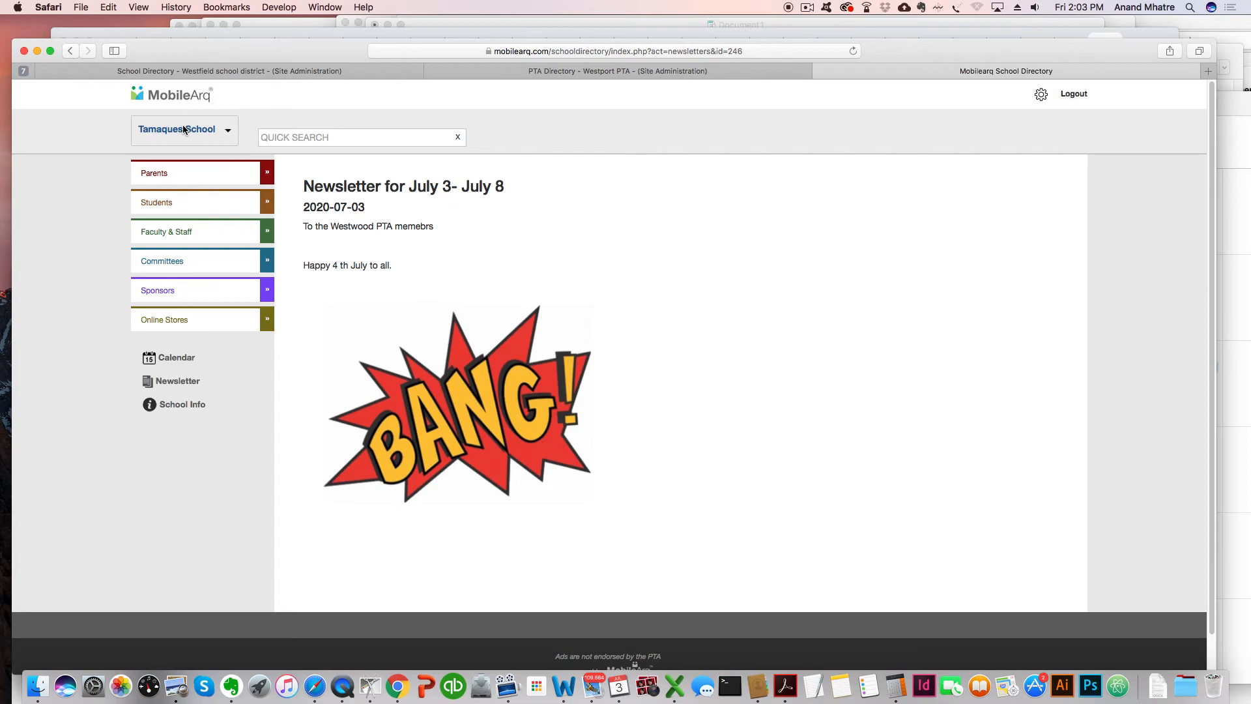
click(1075, 94)
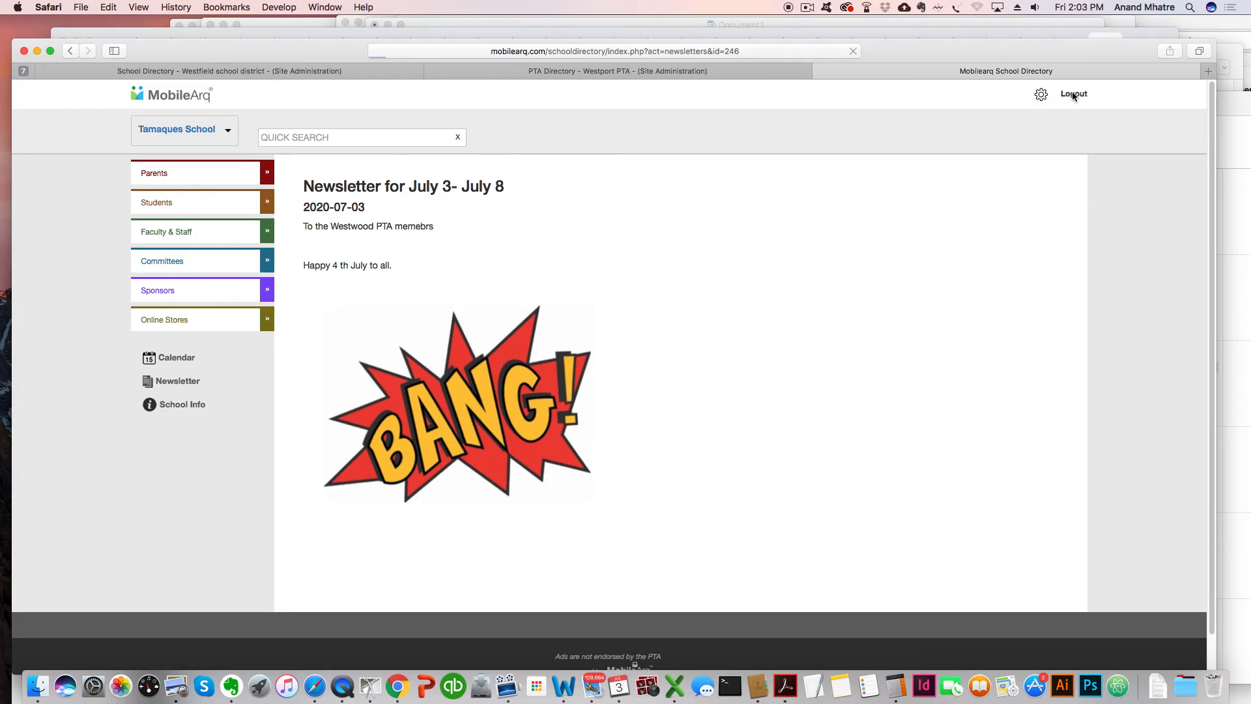
click(596, 251)
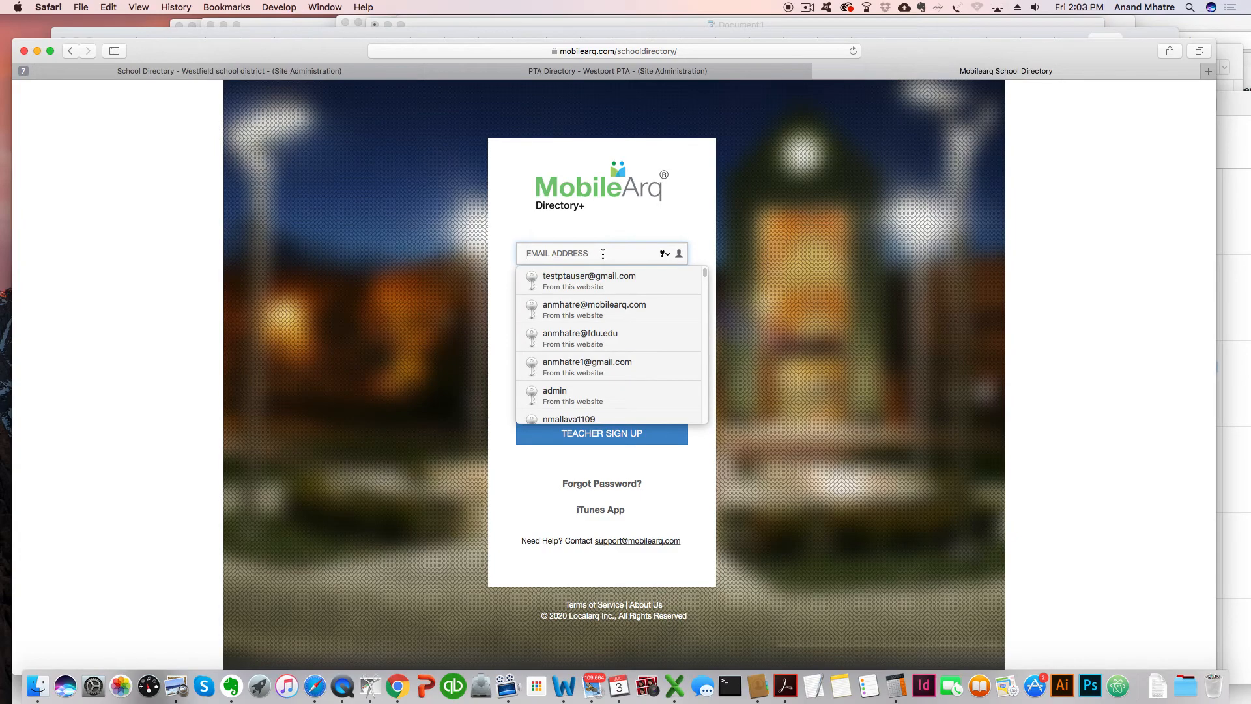
text(test)
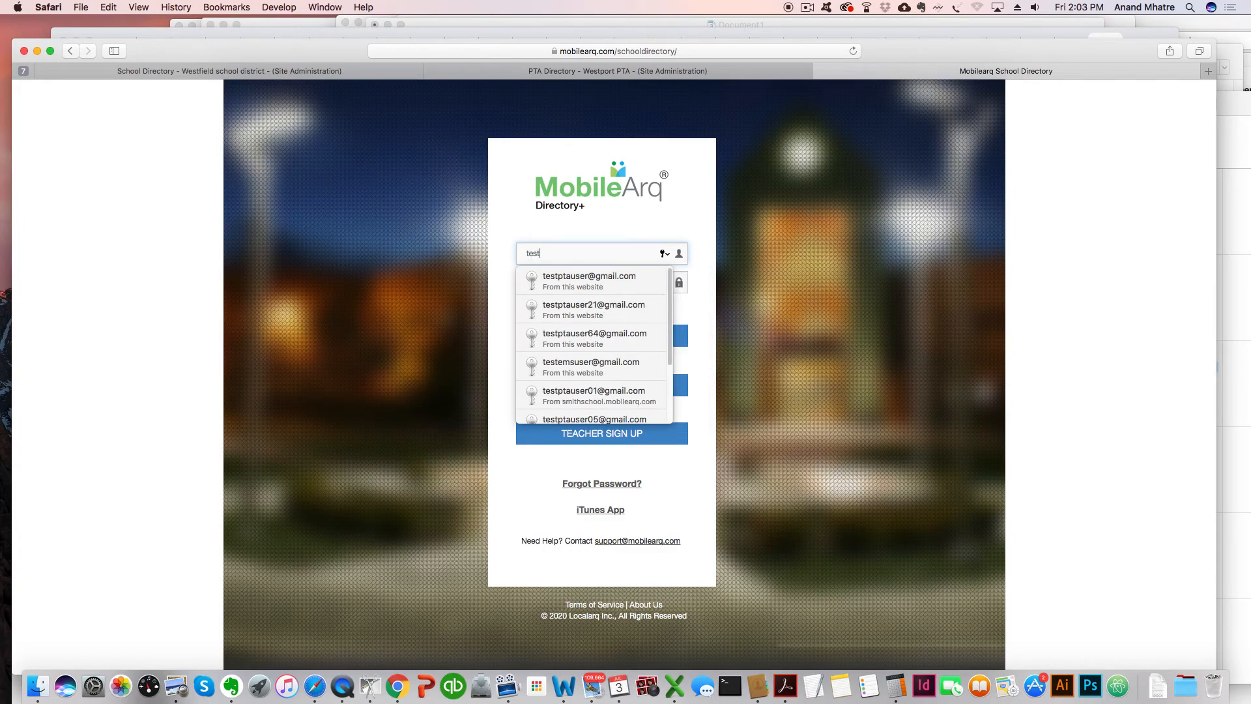
click(624, 311)
click(607, 385)
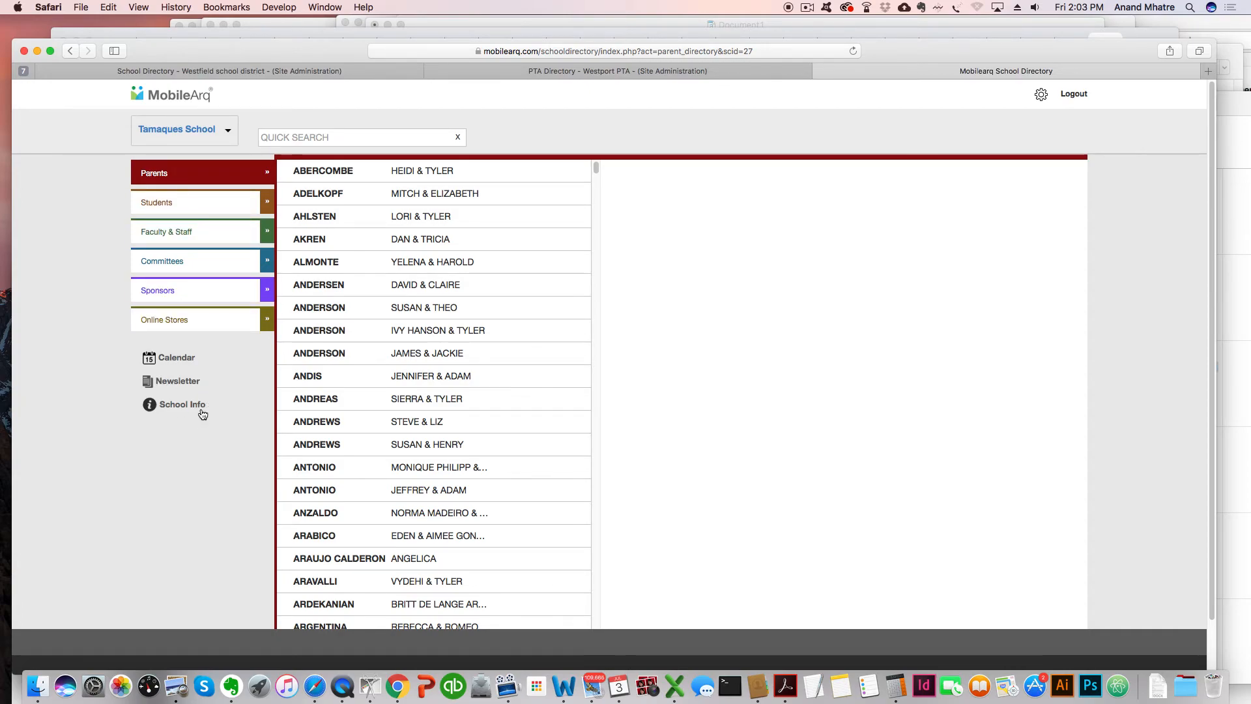
Open PTA Newsletter July 2020 from the parent site's Newsletter list.
click(170, 381)
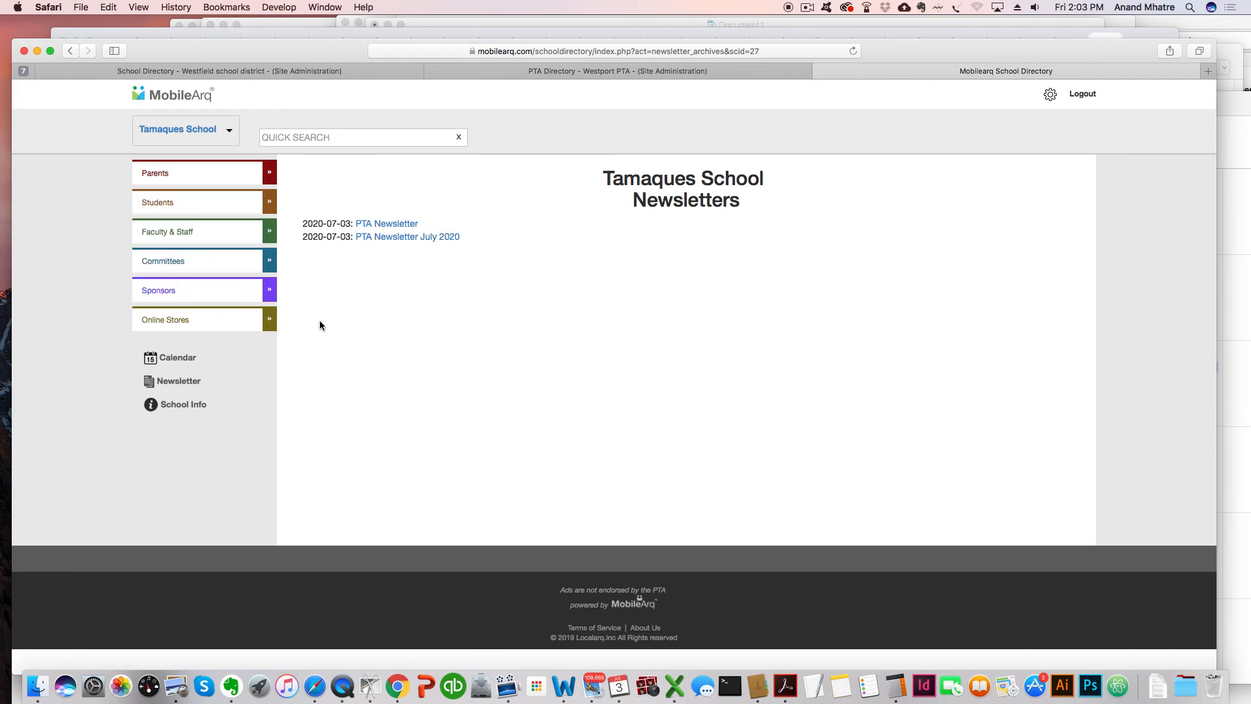
click(385, 238)
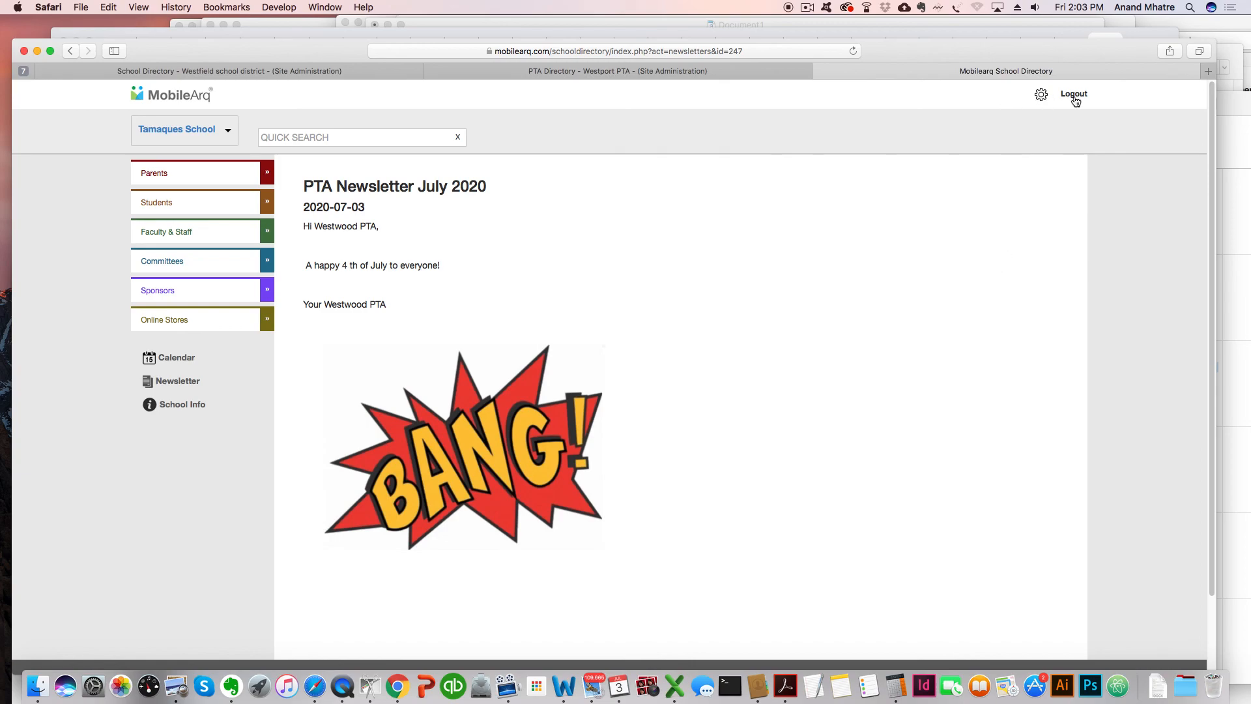
drag(179, 52, 192, 44)
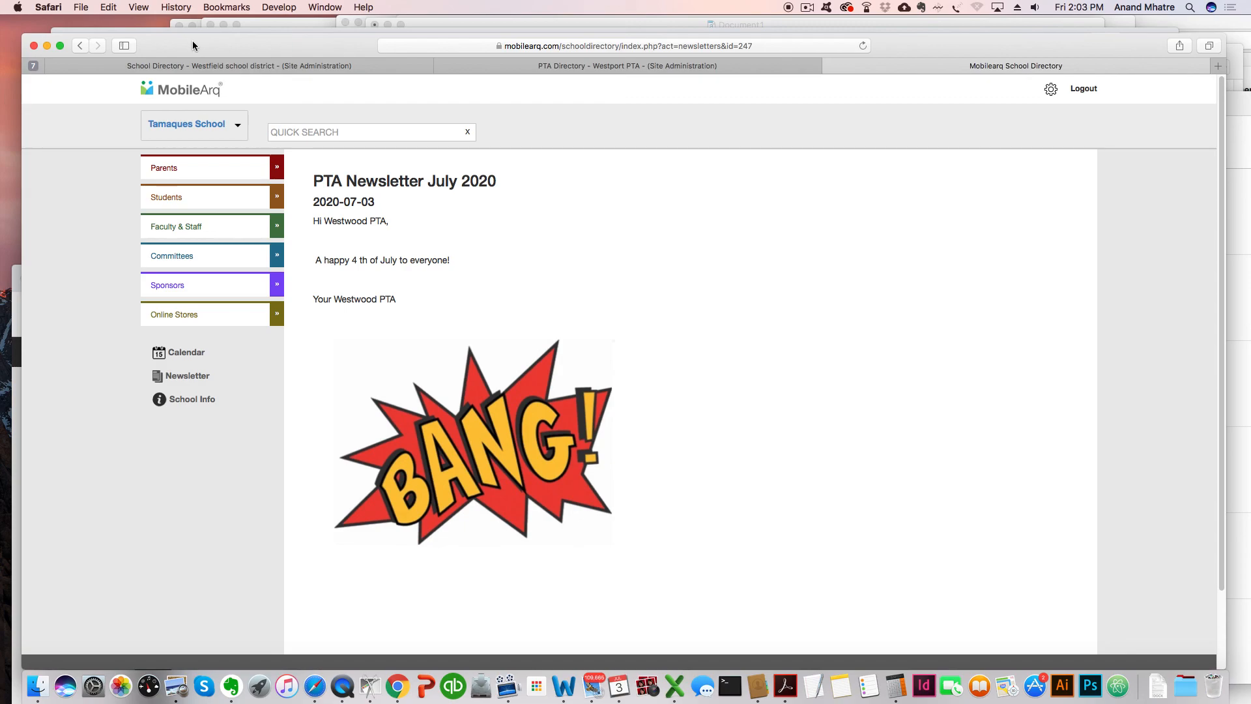